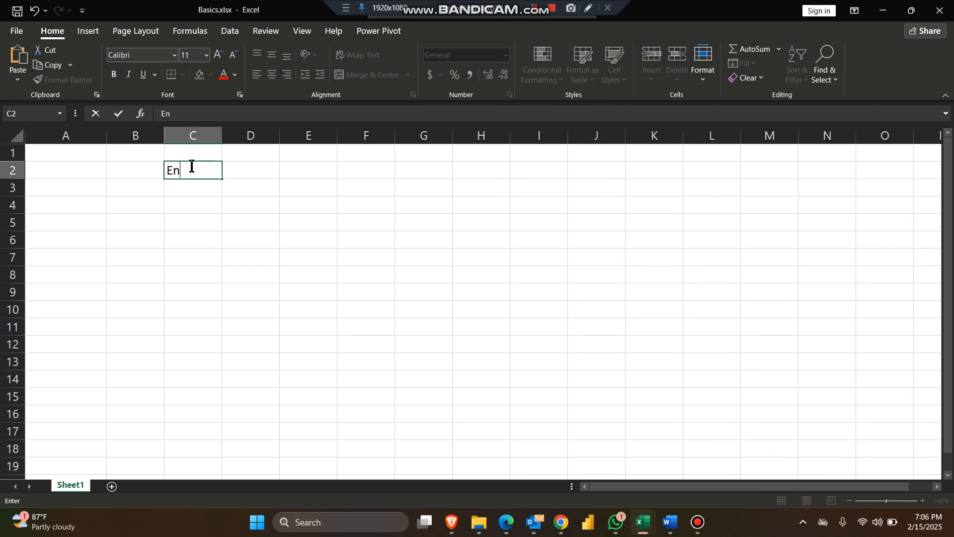
Enter the subject English in cell C2 and Maths in cell C3.
key(Return)
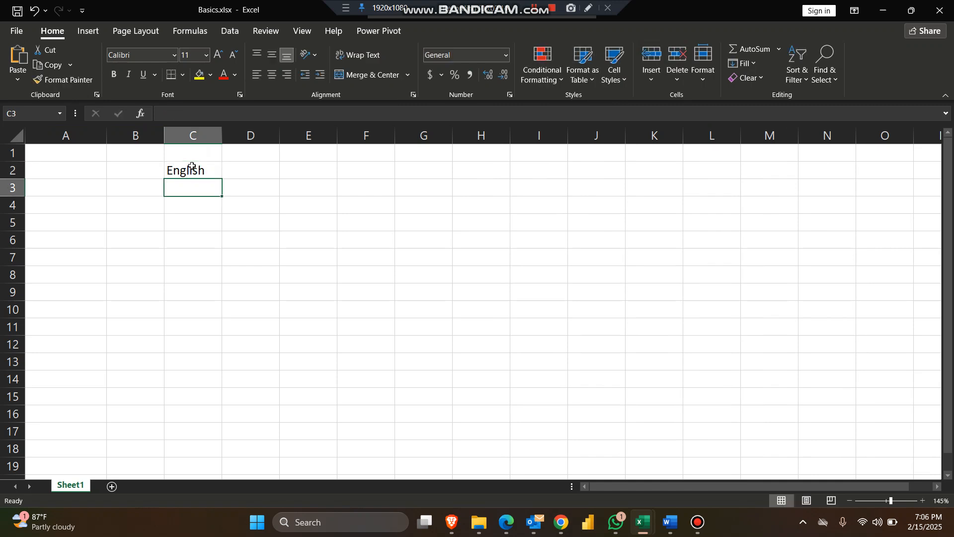
text(maths)
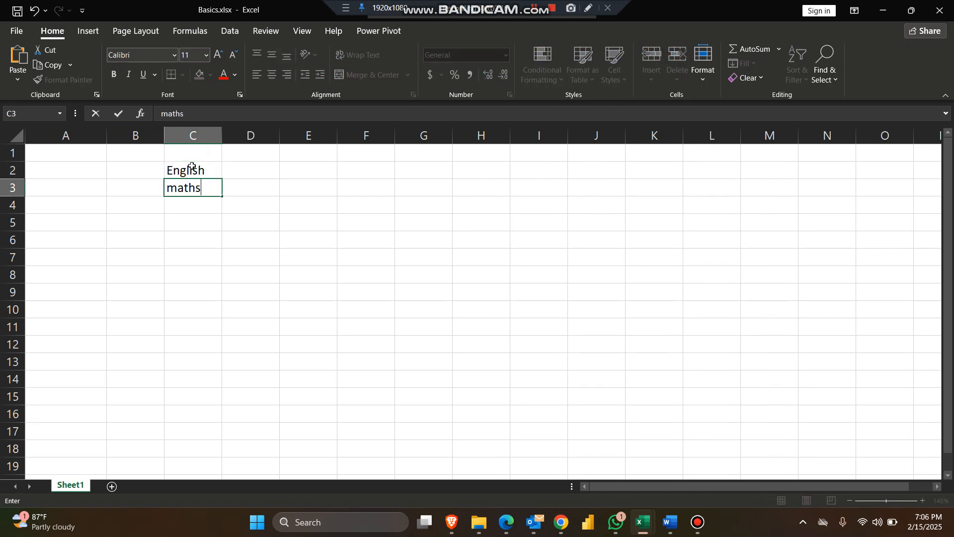
key(Return)
key(Up)
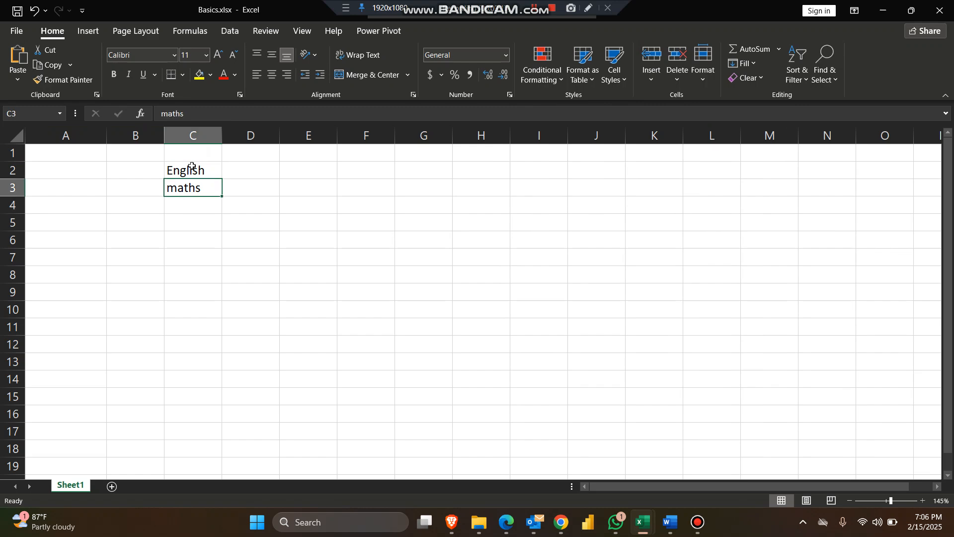
text(Maths)
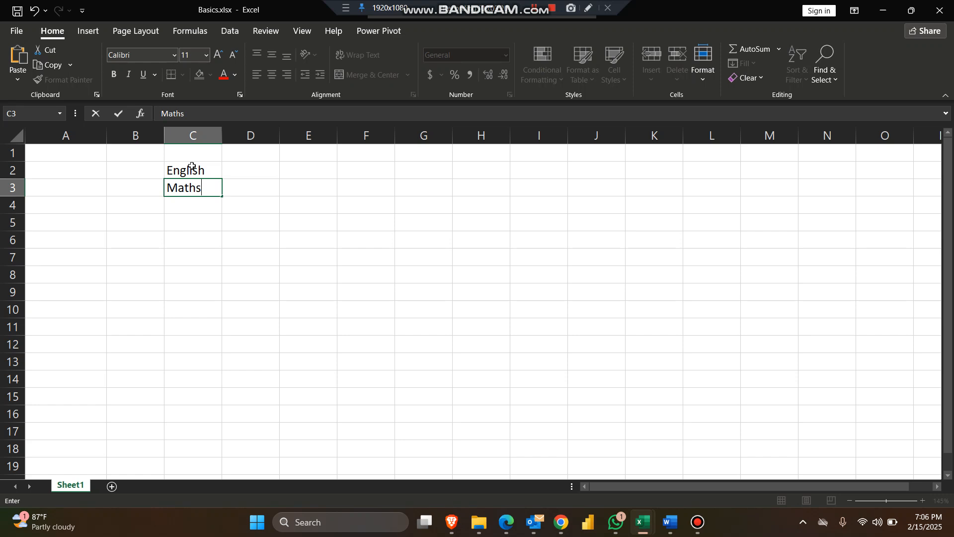
key(Return)
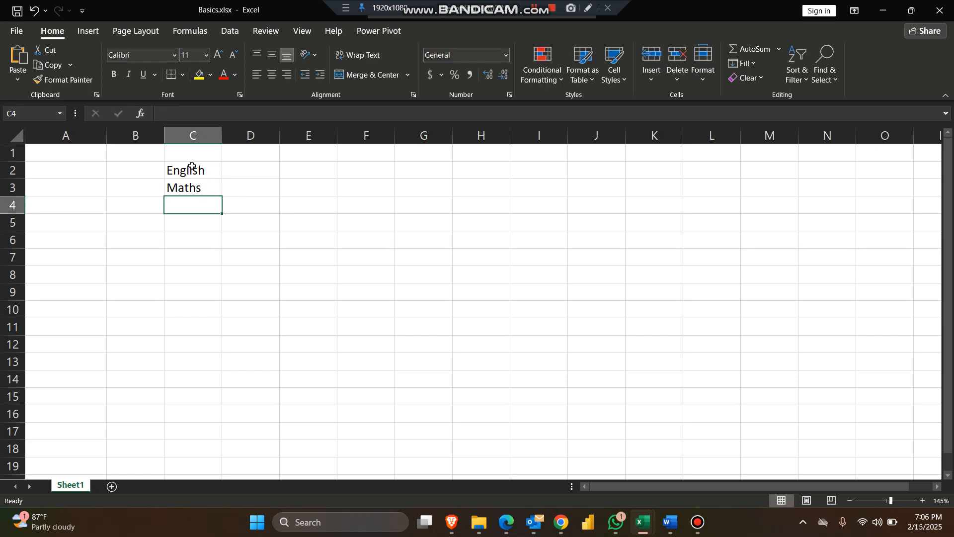
Continue the subject list with Biology in cell C4 and Chemistry in cell C5.
text(Bio)
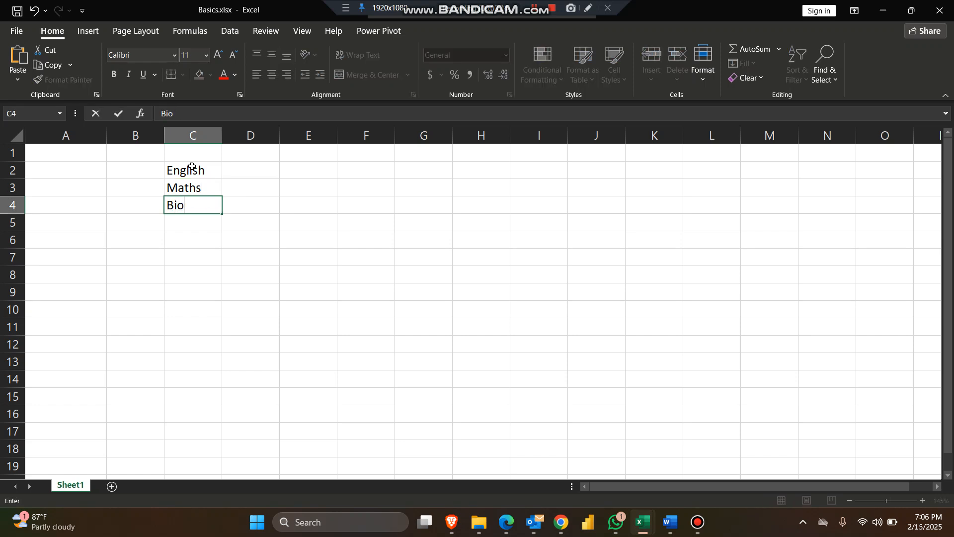
text(logy)
key(Return)
text(Che)
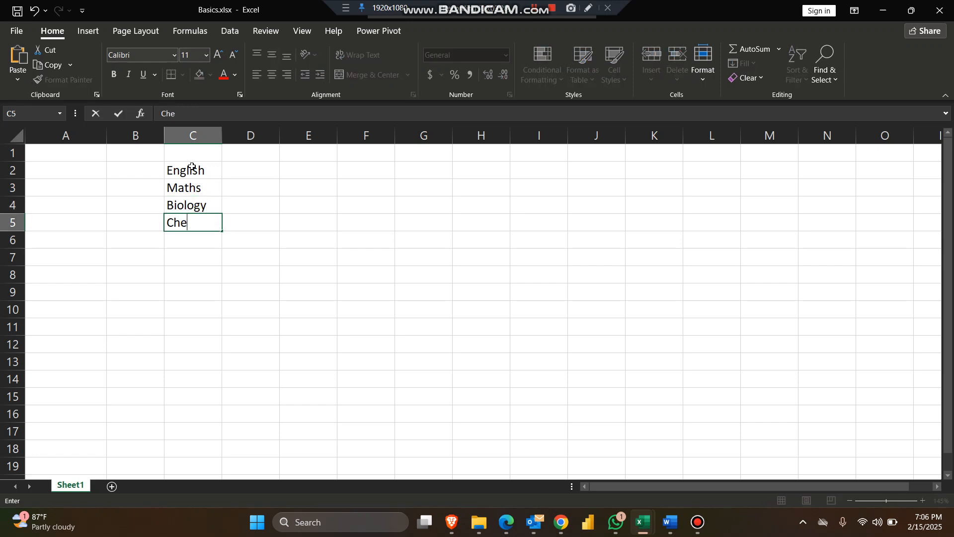
text(mistry)
key(Return)
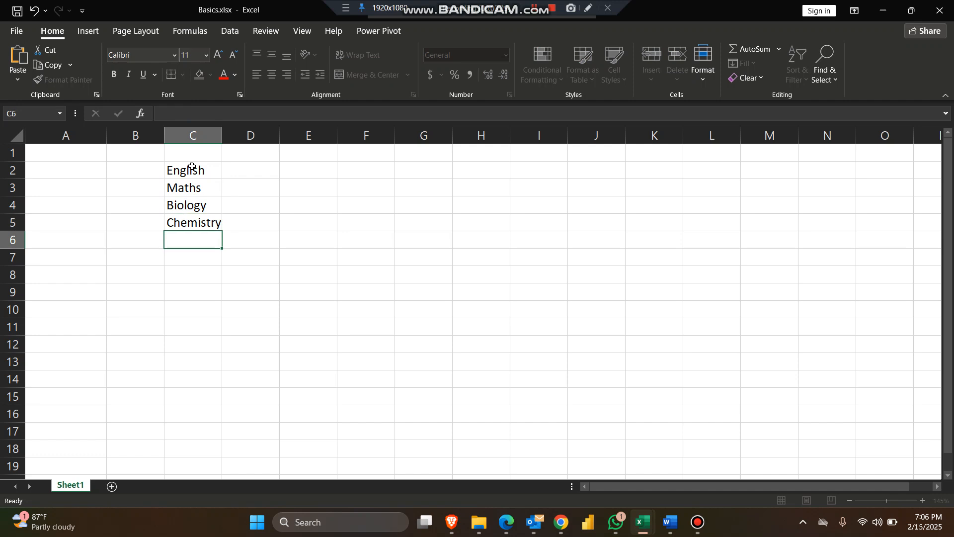
Complete the subject list with Economics, Physics and CRK in cells C6 to C8.
text(W)
key(BackSpace)
text(E)
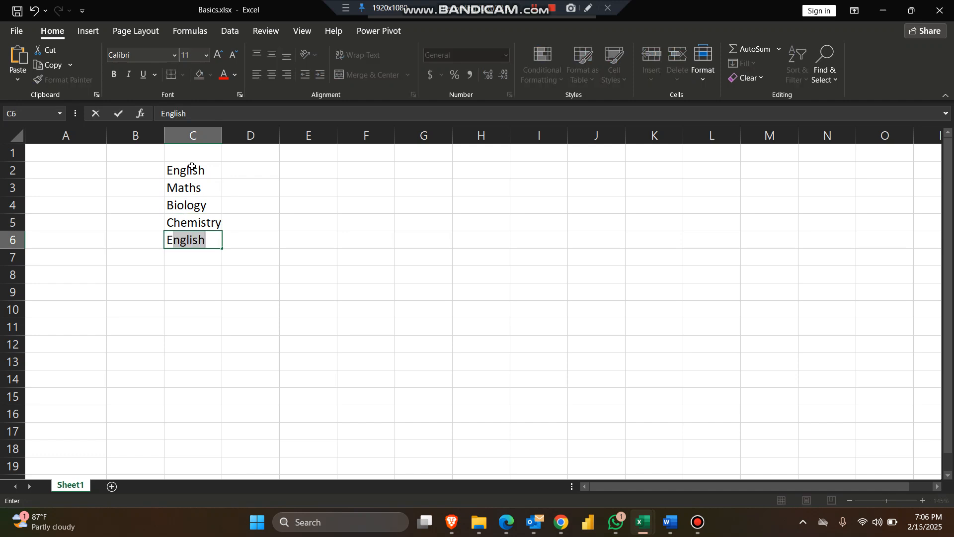
text(conomics)
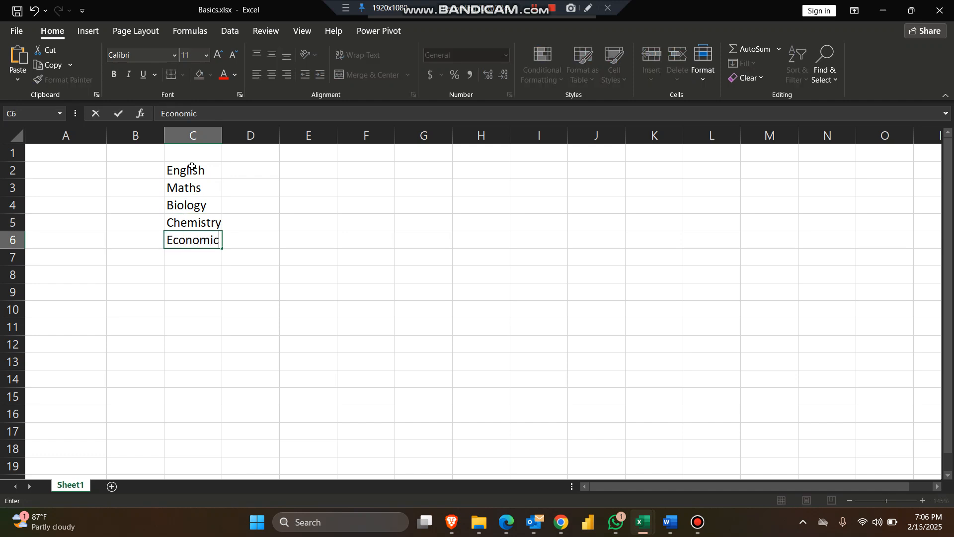
key(Return)
text(Ph)
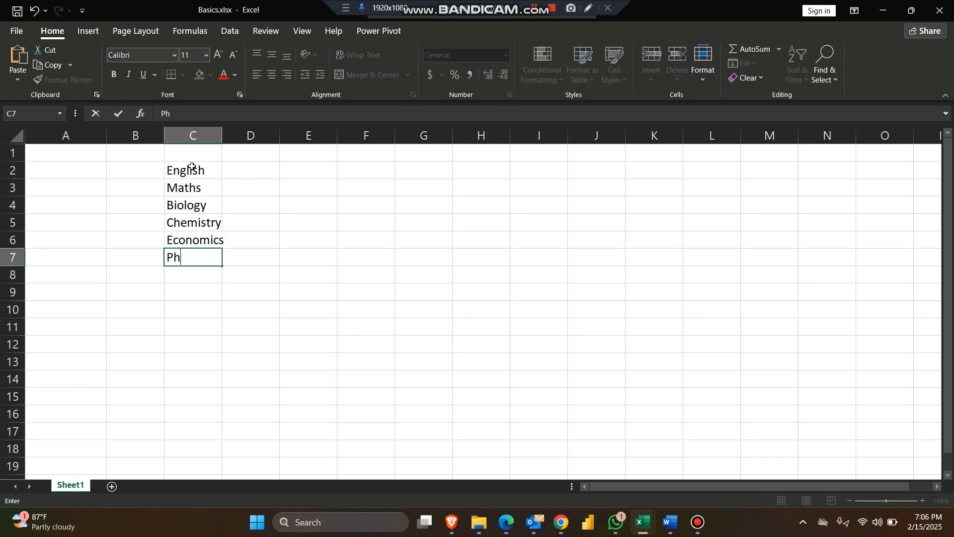
text(ysics)
key(Return)
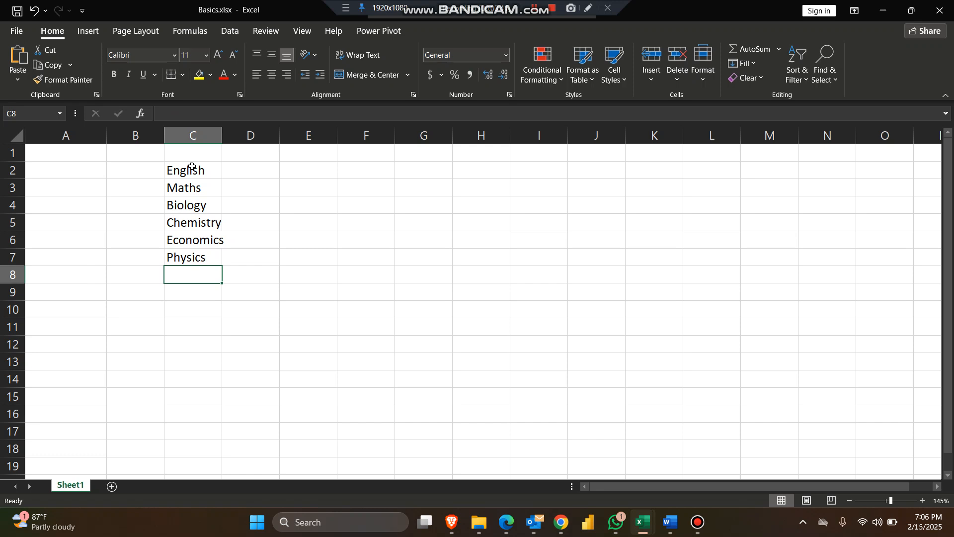
text(CRK)
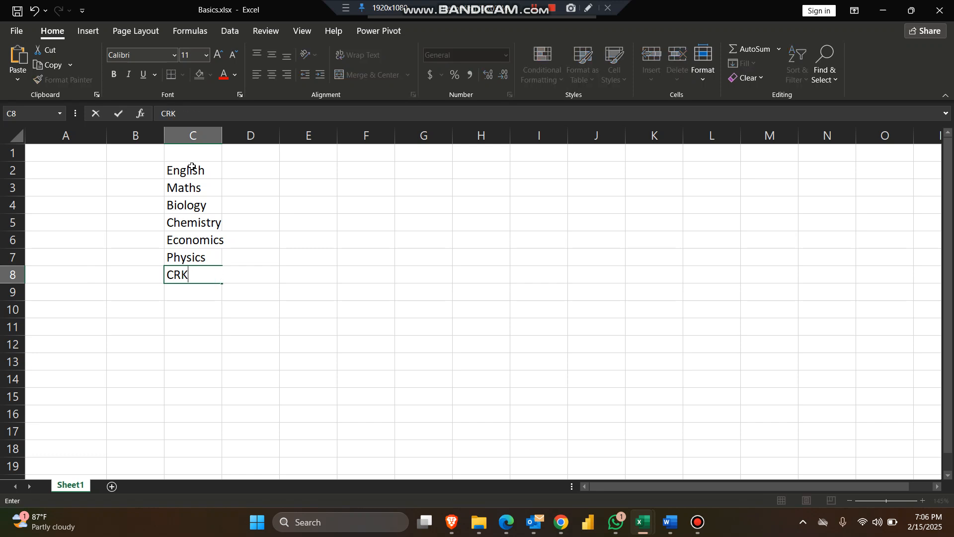
key(Return)
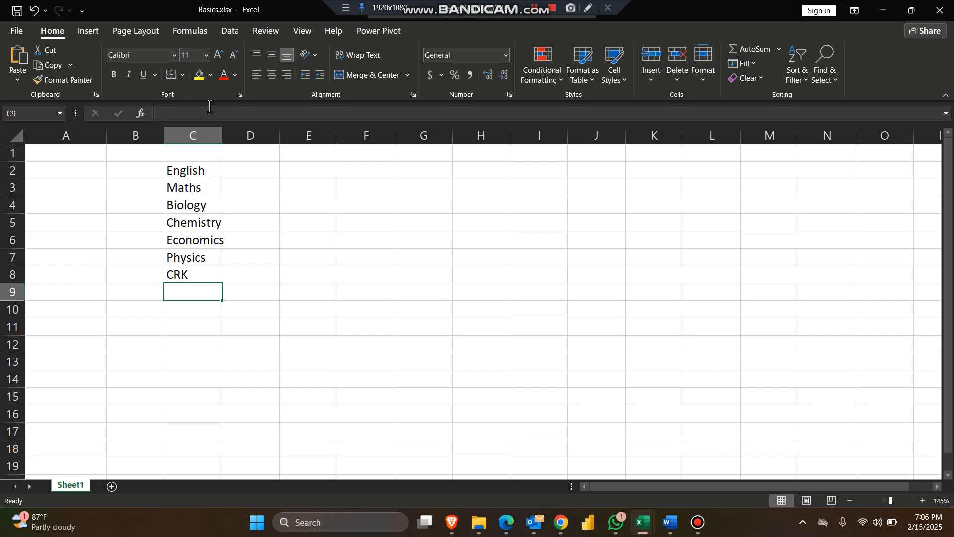
Fit column C's width to its contents and insert blank cells at B1:E1 to shift the subject list down one row.
double_click(225, 136)
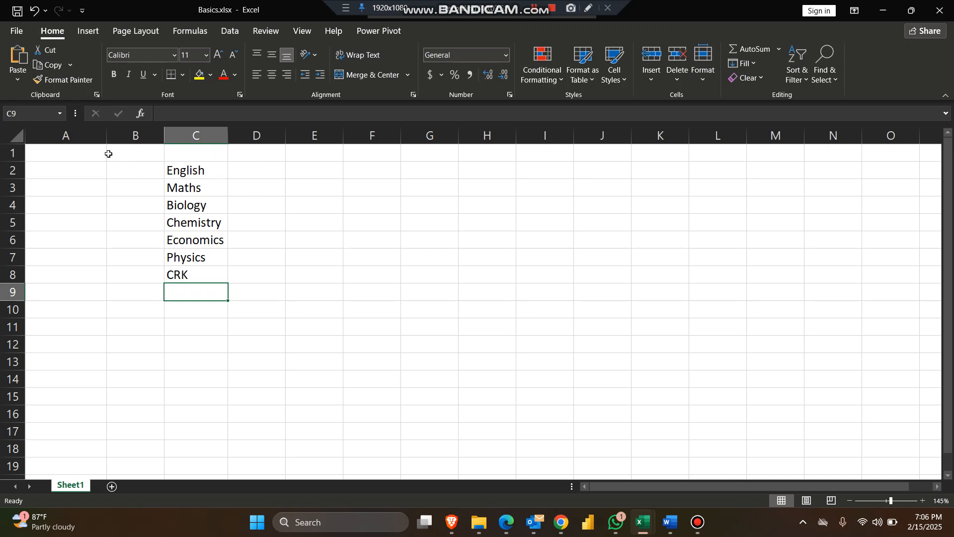
drag(135, 151, 305, 150)
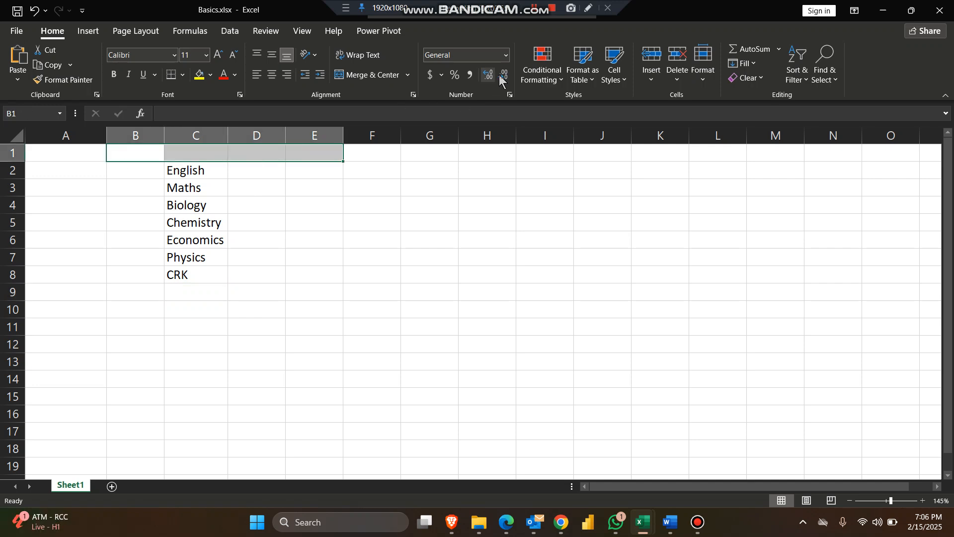
click(655, 60)
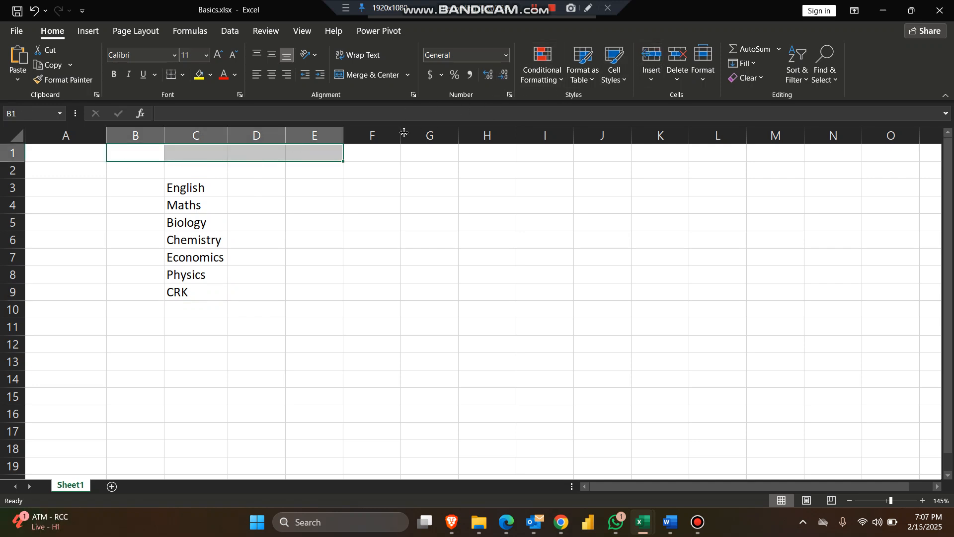
click(196, 171)
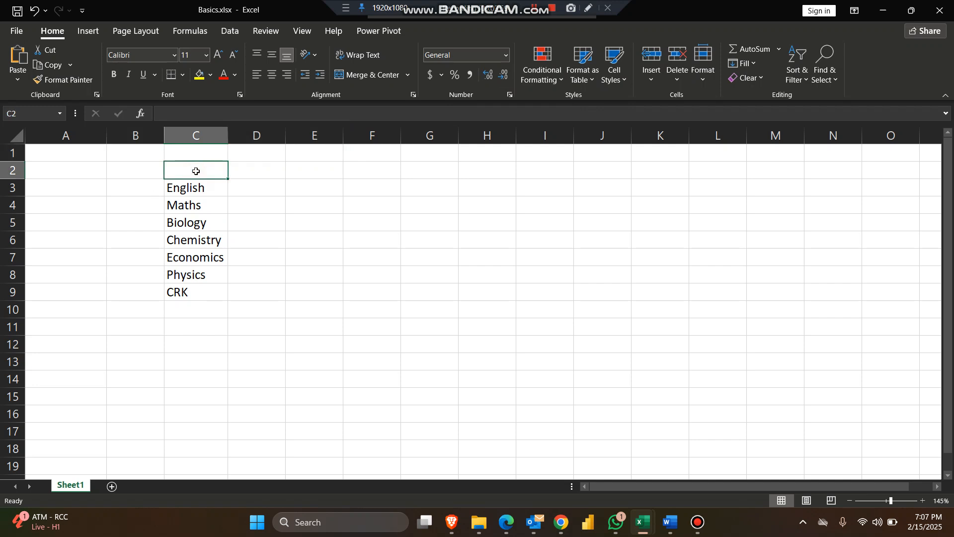
text(Sujects)
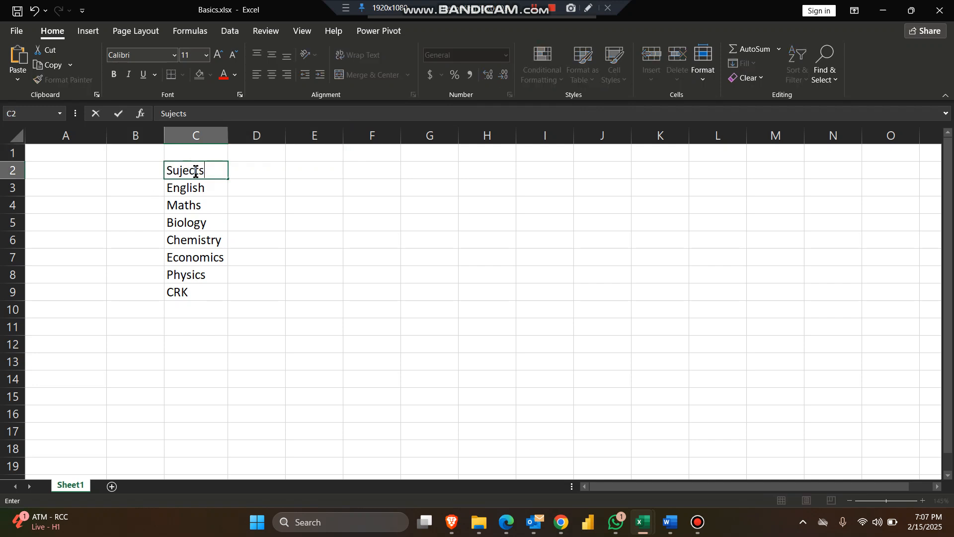
key(ctrl+Return)
key(Tab)
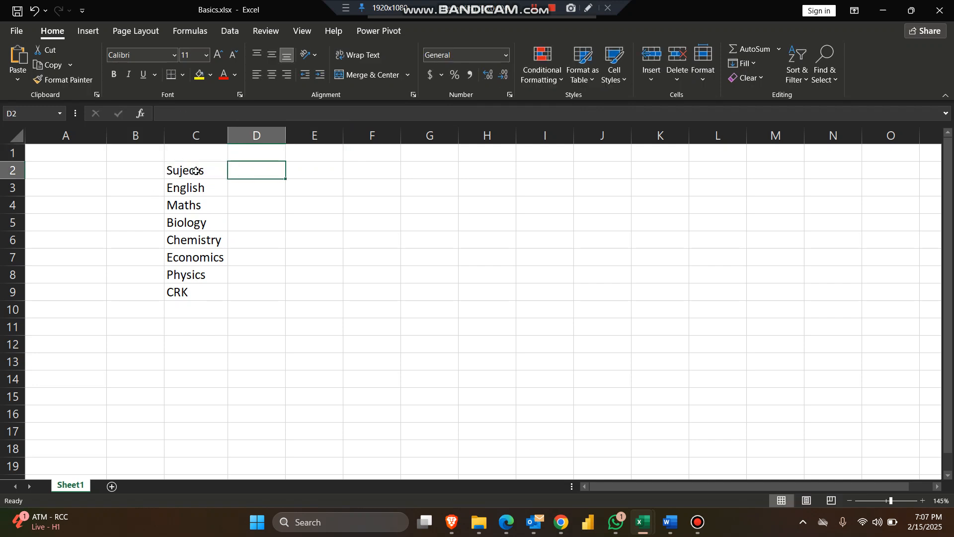
Enter the column headers Subjects in cell C2 and Score in cell D2.
click(194, 171)
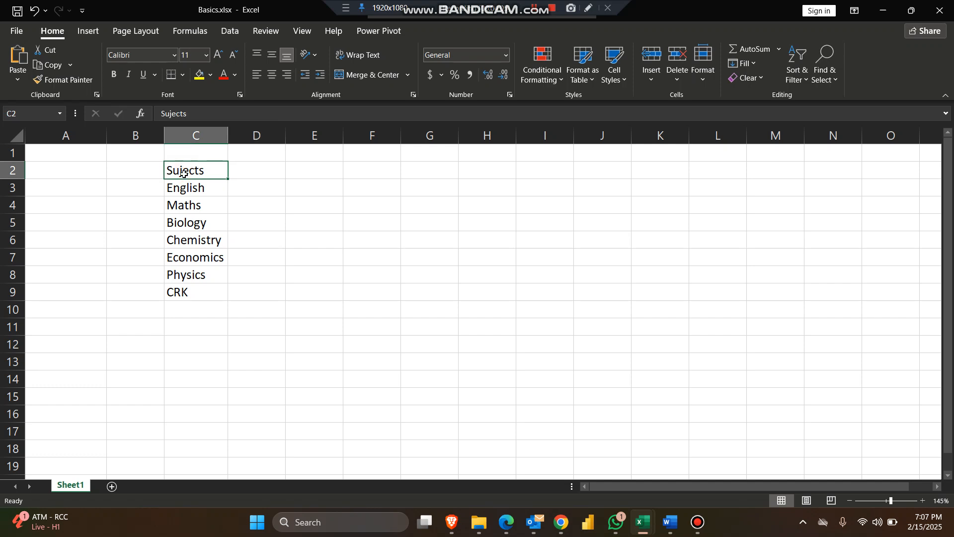
text(Subje)
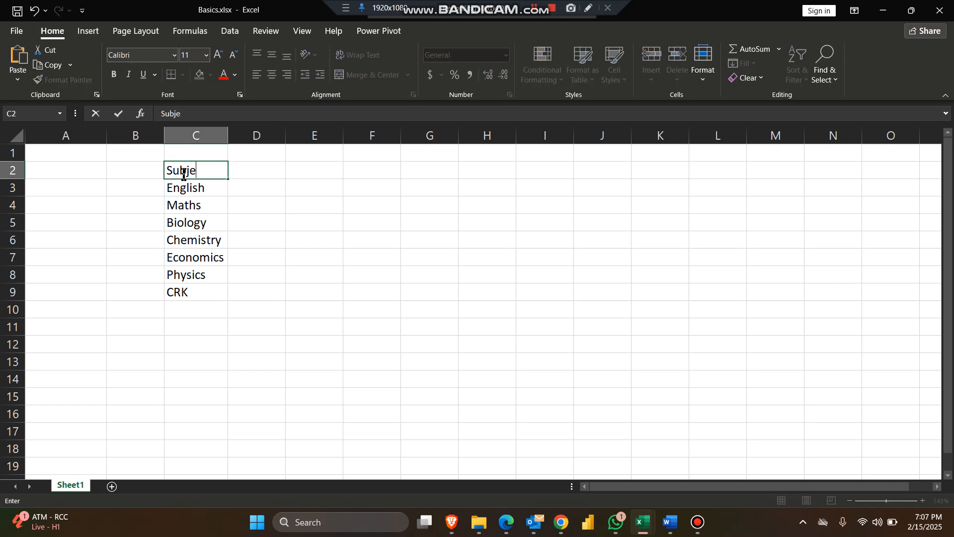
text(cts)
key(Tab)
text(S)
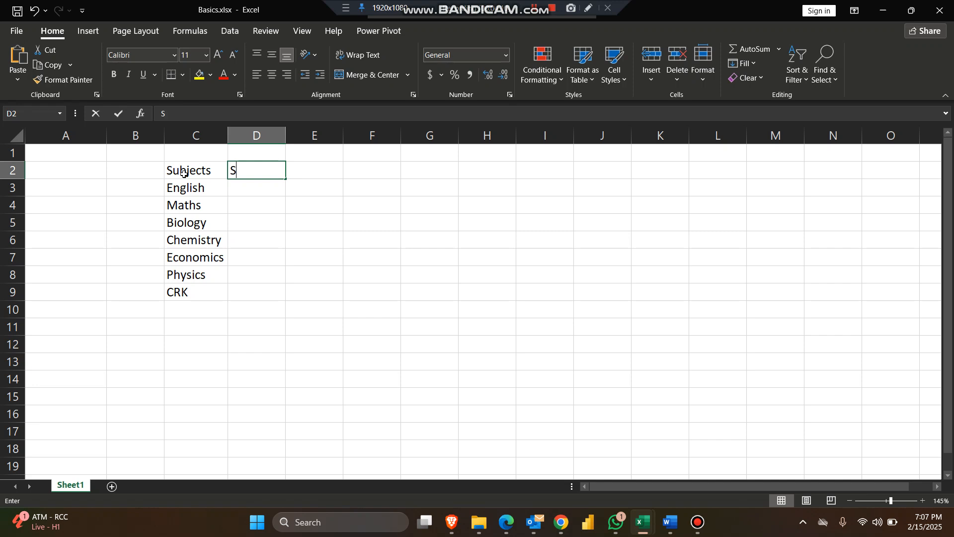
text(core)
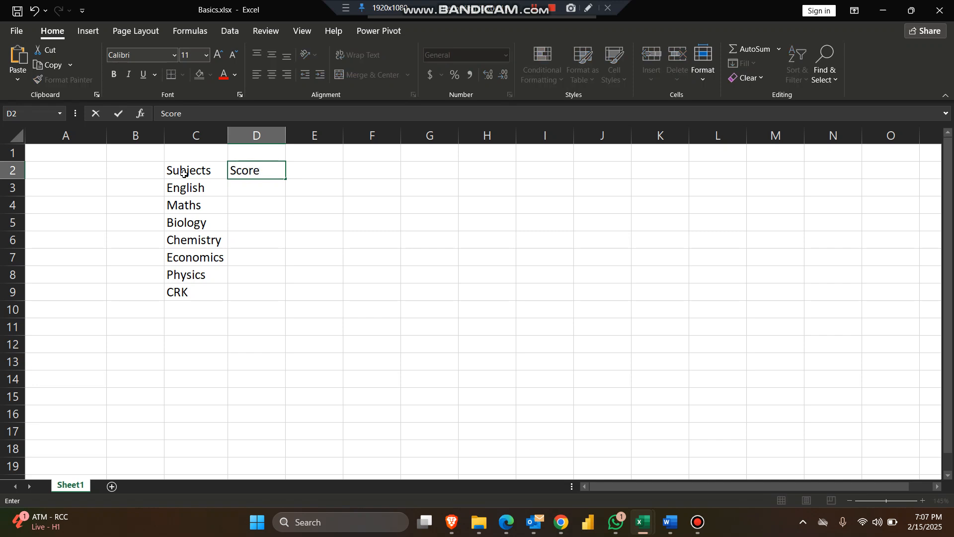
key(Return)
Enter the scores 70 for English, 89 for Maths and 97 for Biology in cells D3 to D5.
click(261, 196)
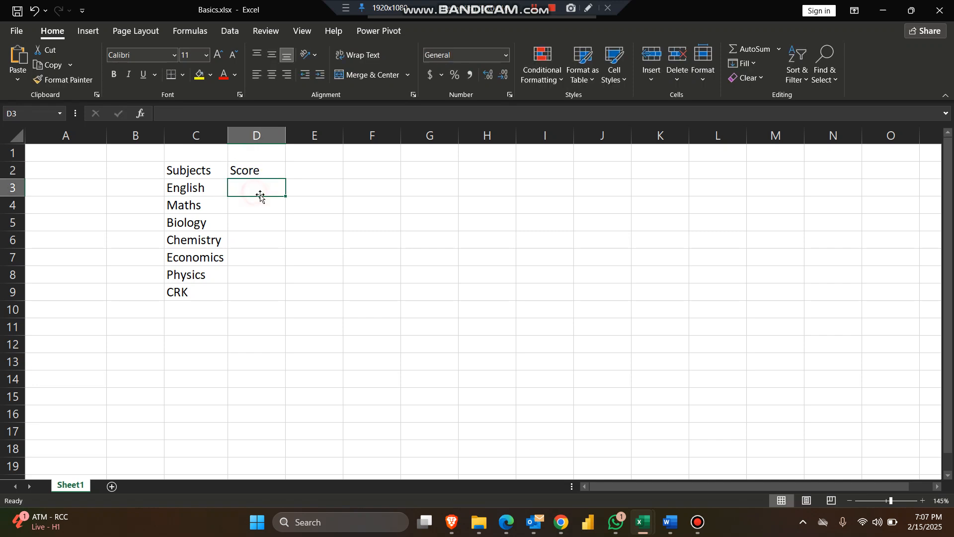
text(6)
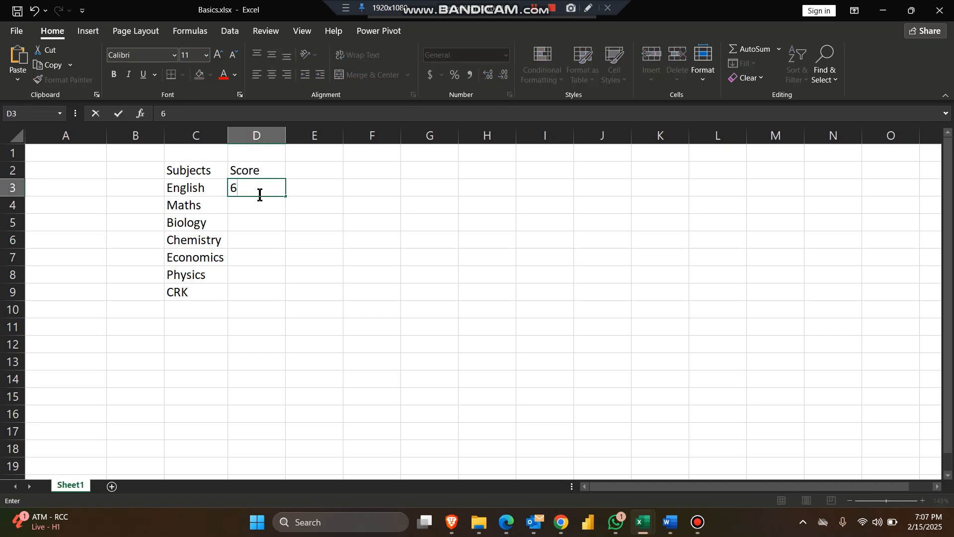
key(BackSpace)
text(70)
key(Return)
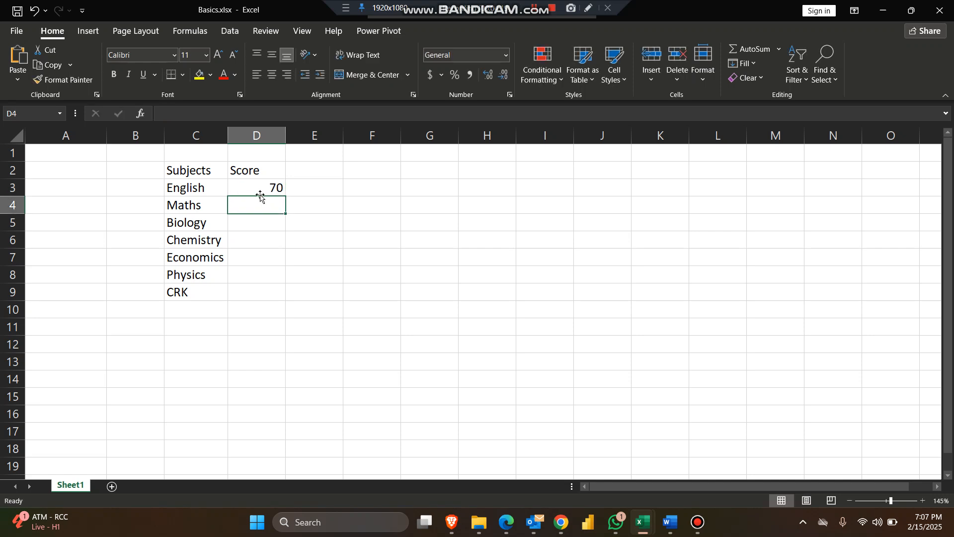
text(89)
key(Return)
text(9)
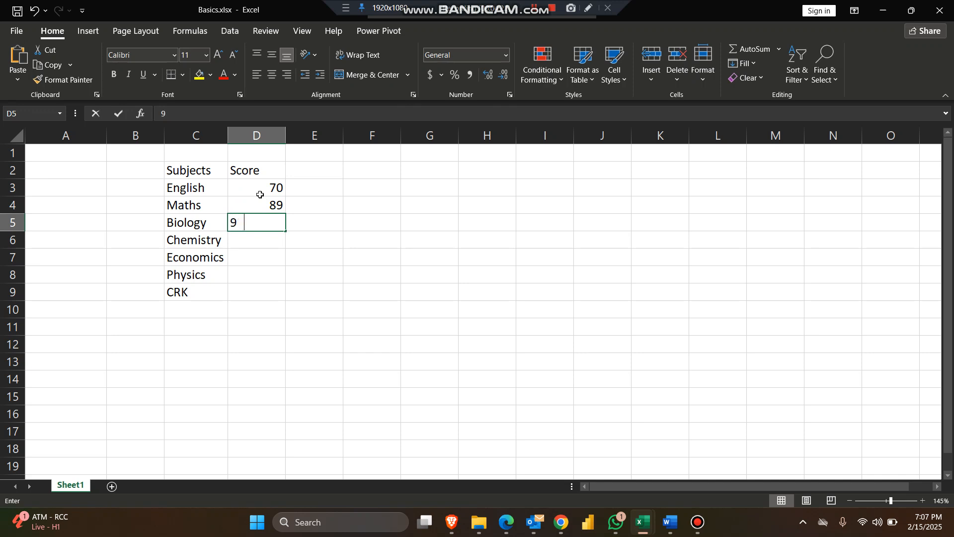
text(7)
key(Return)
Enter the scores 68 for Chemistry, 79 for Economics, 95 for Physics and 100 for CRK in cells D6 to D9.
text(4)
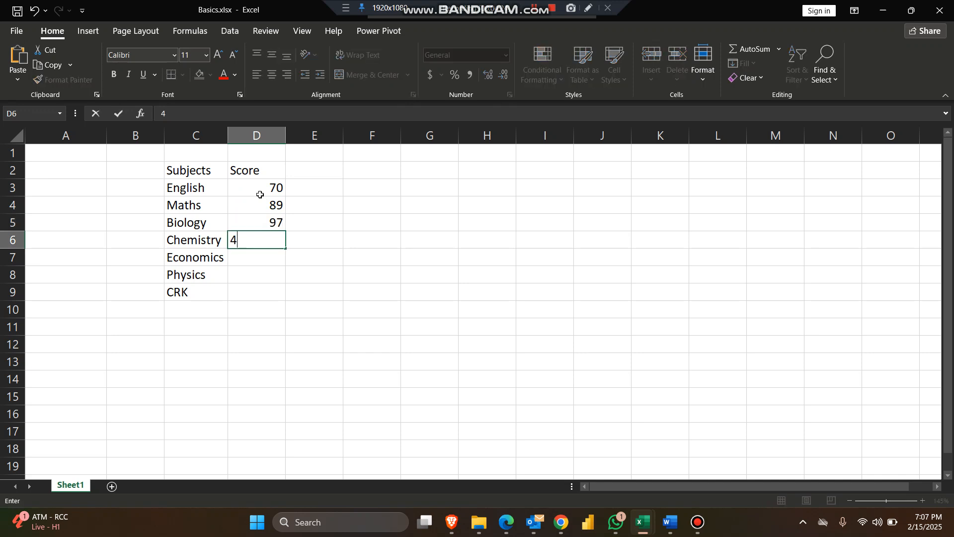
key(BackSpace)
text(68)
key(Return)
text(79)
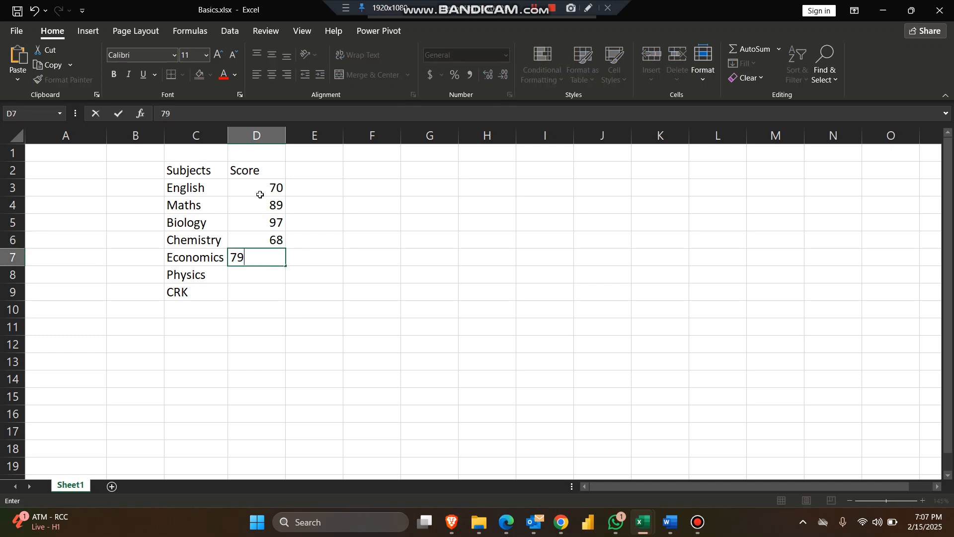
key(Return)
text(95)
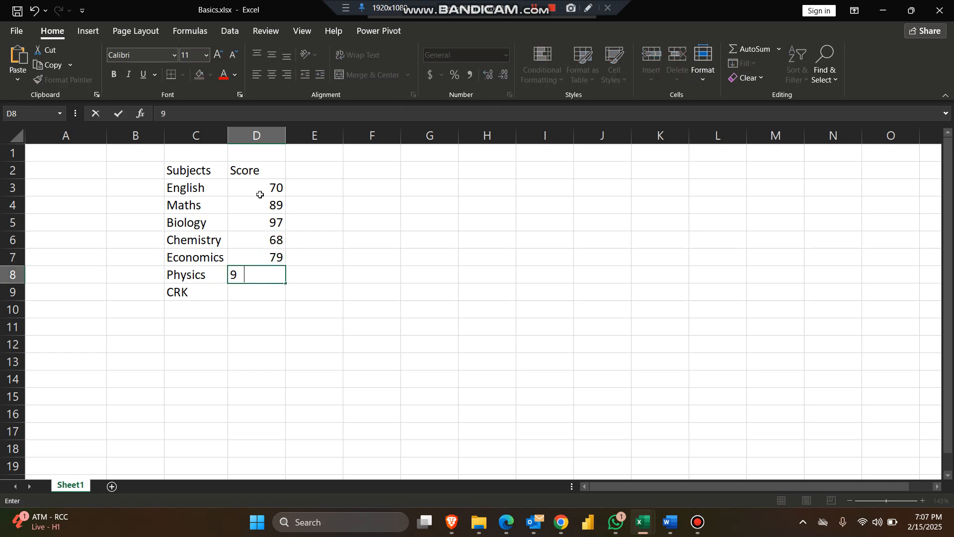
key(Return)
text(100)
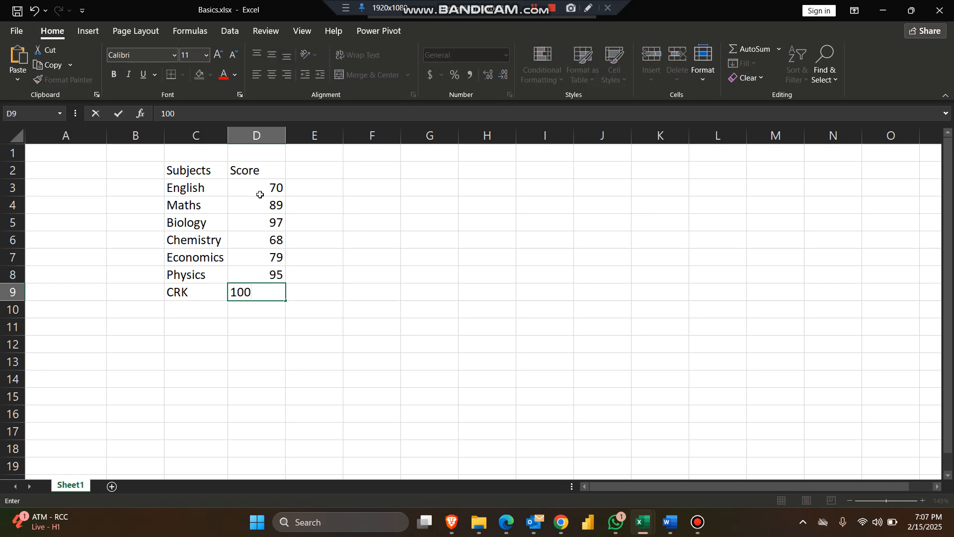
key(Return)
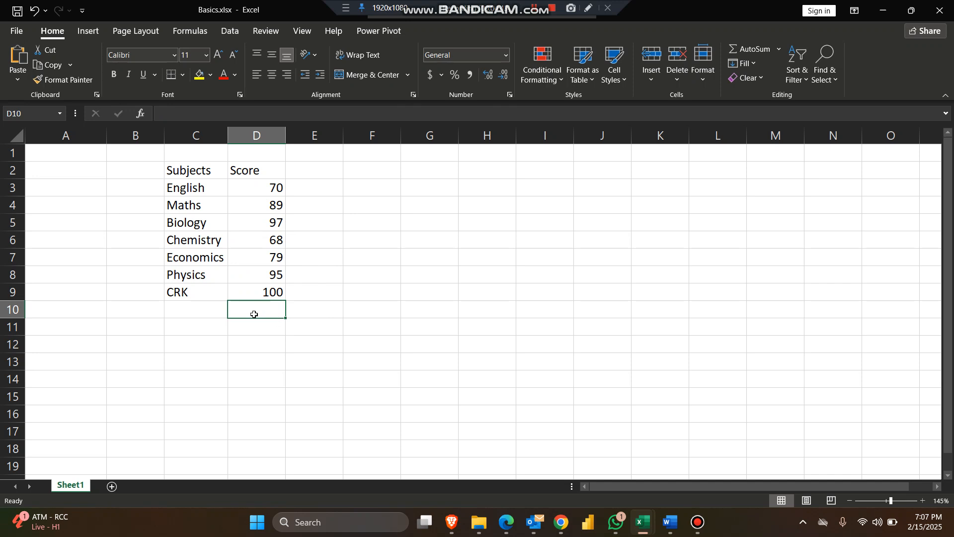
Add the label Total Score in cell C10, directly below the last subject.
click(219, 312)
text(T)
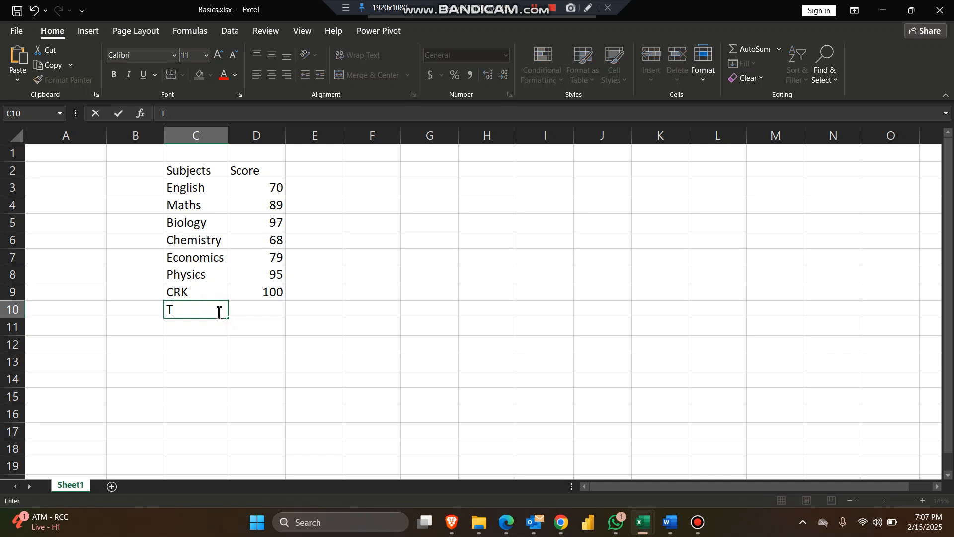
text(otal Score)
key(Return)
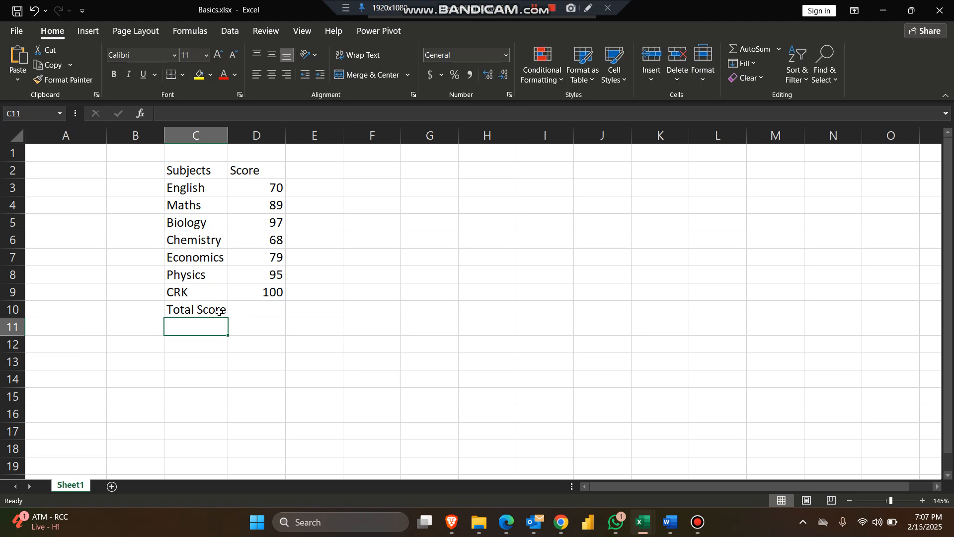
Bold the Total Score row in C10:D10 and fit column C's width to its contents.
drag(214, 308, 252, 308)
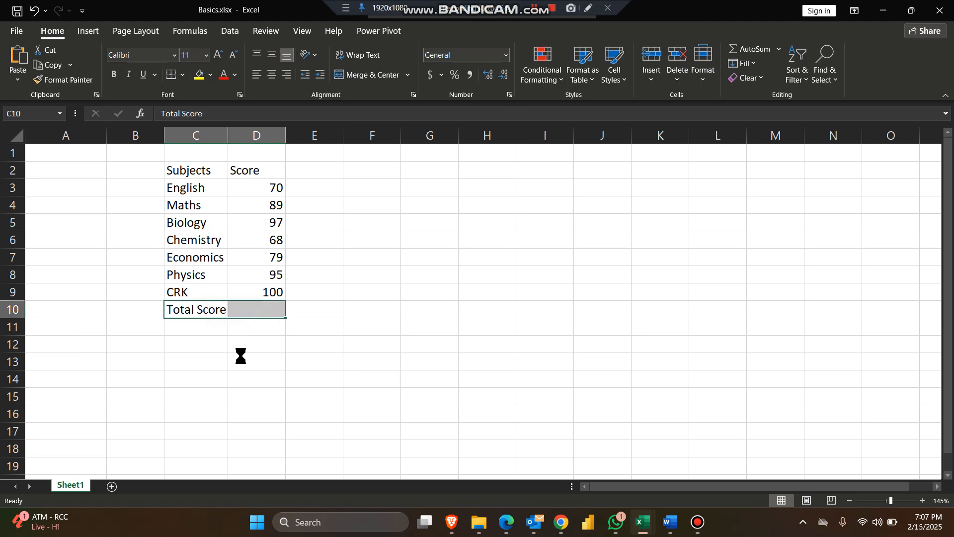
key(ctrl+b)
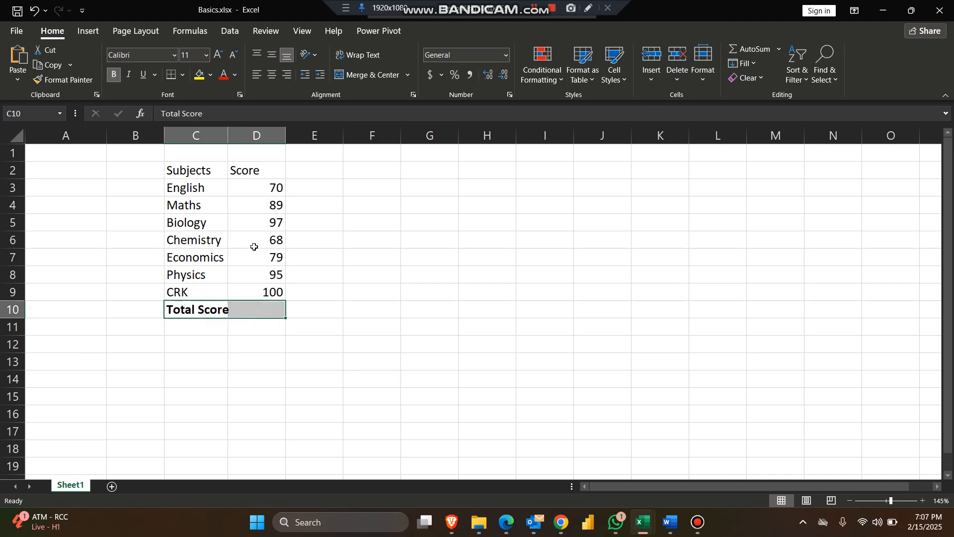
double_click(228, 139)
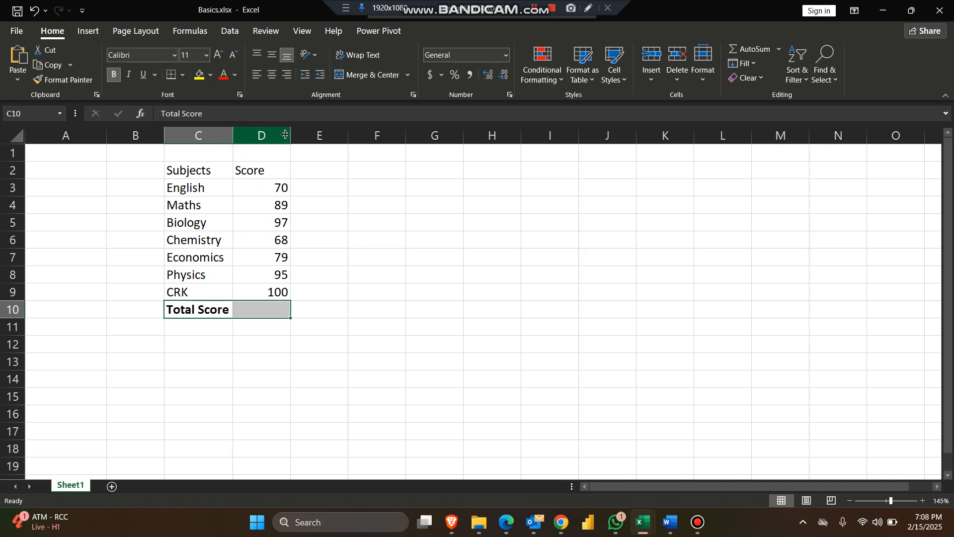
Bold the Subjects and Score headers in C2:D2.
drag(209, 172, 253, 170)
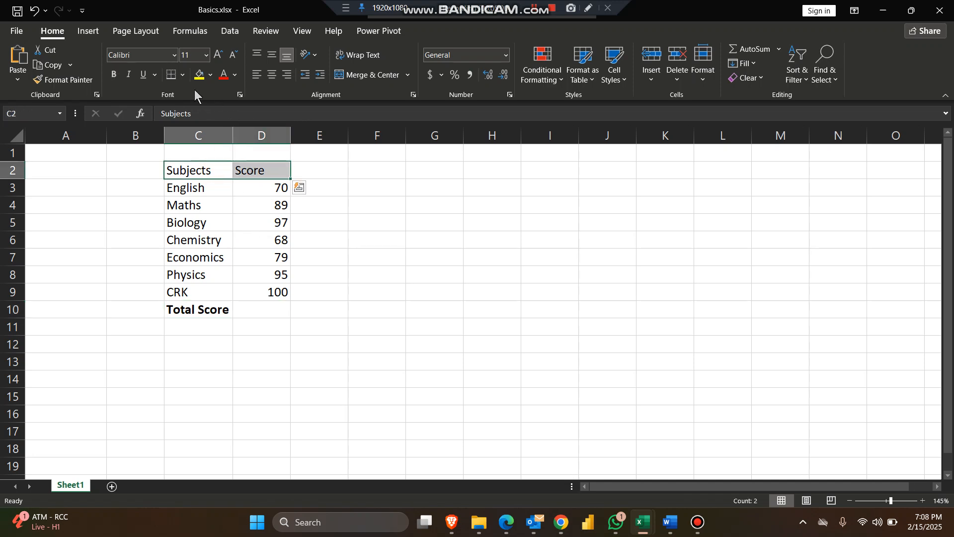
click(116, 76)
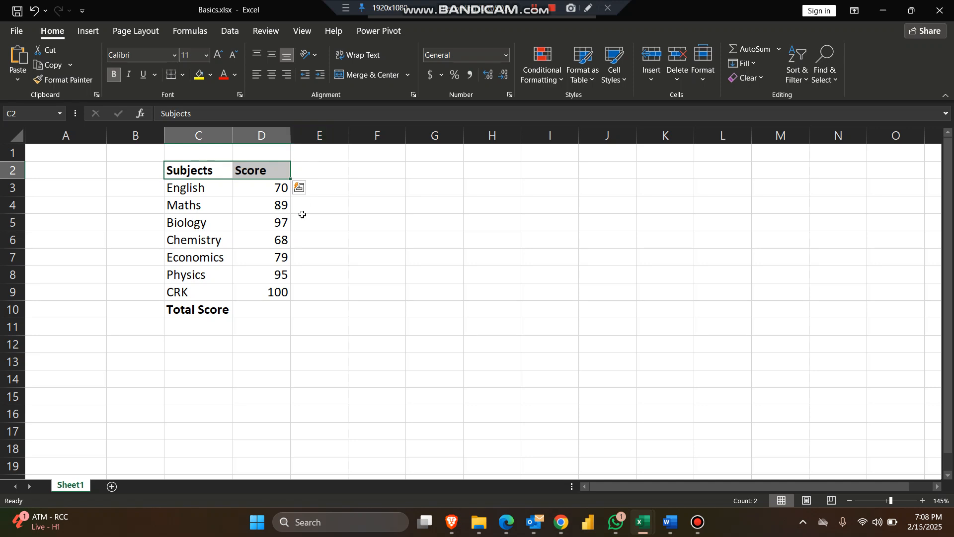
Total the scores in cell D10 by adding each cell individually with the formula +D3+D4+D5+D6+D7+D8+D9.
click(277, 307)
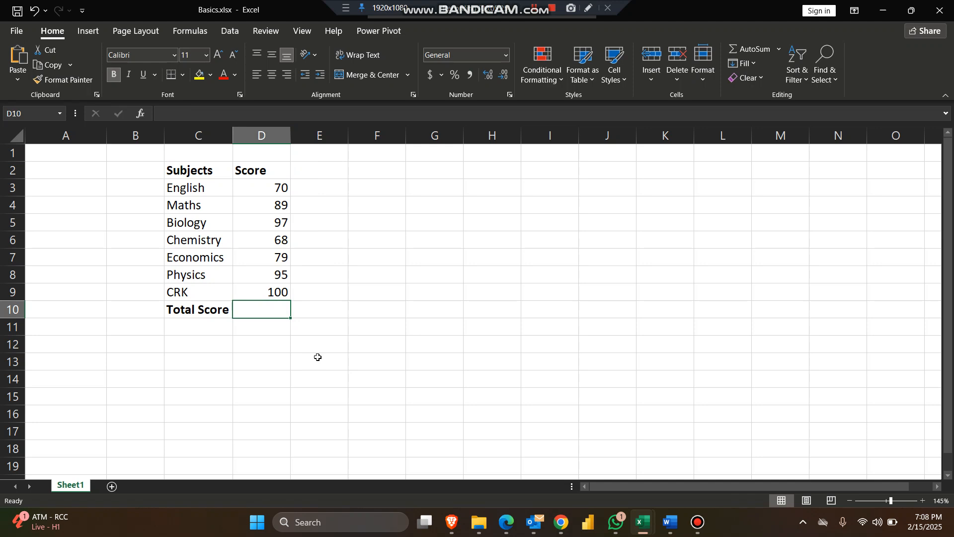
text(+)
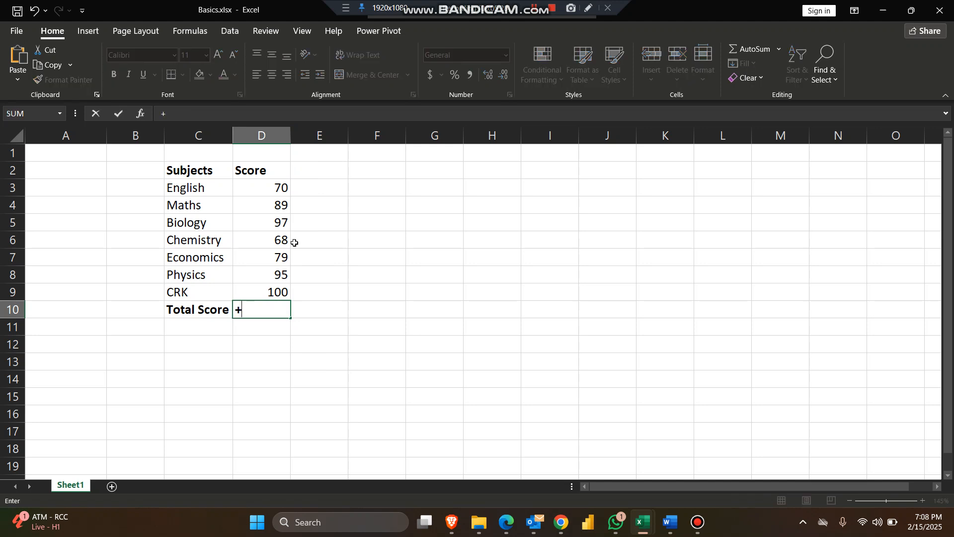
click(279, 188)
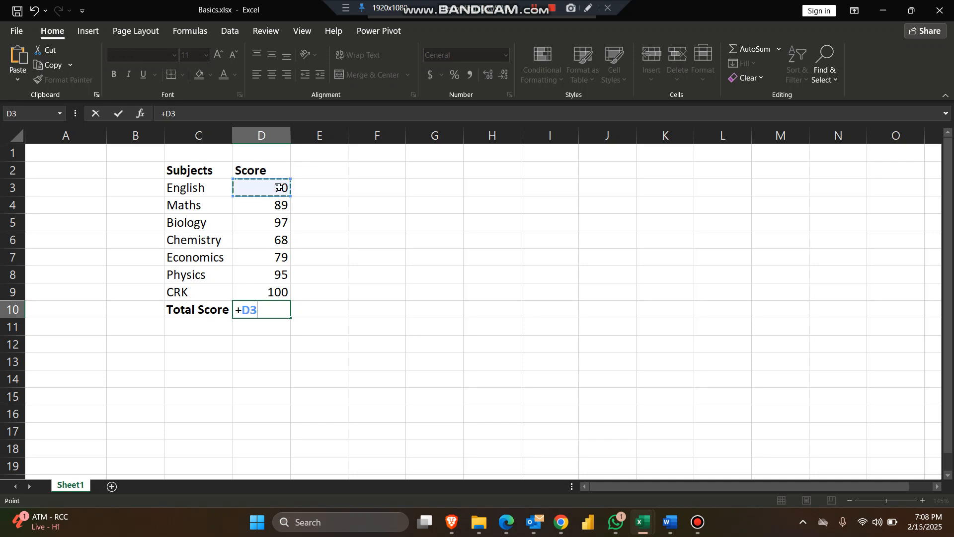
text(+)
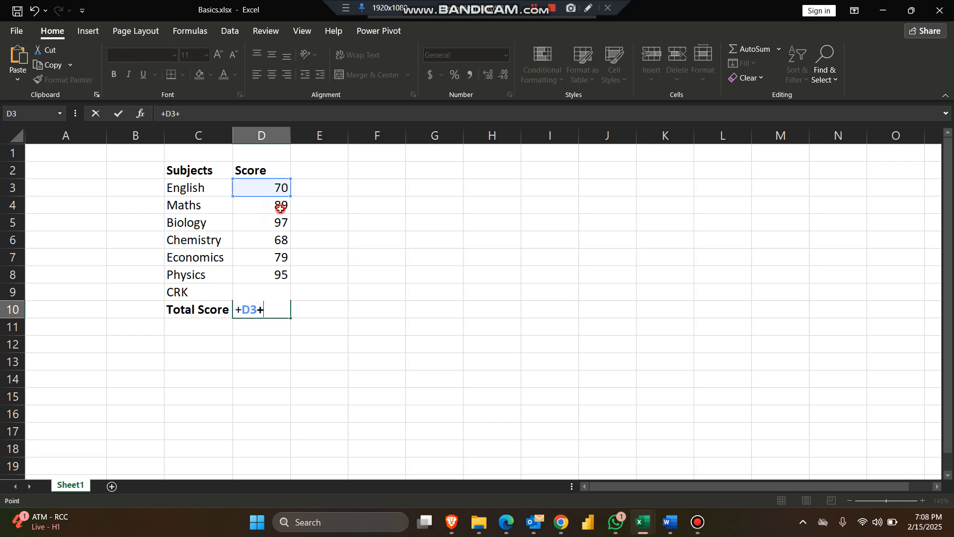
click(280, 207)
text(+)
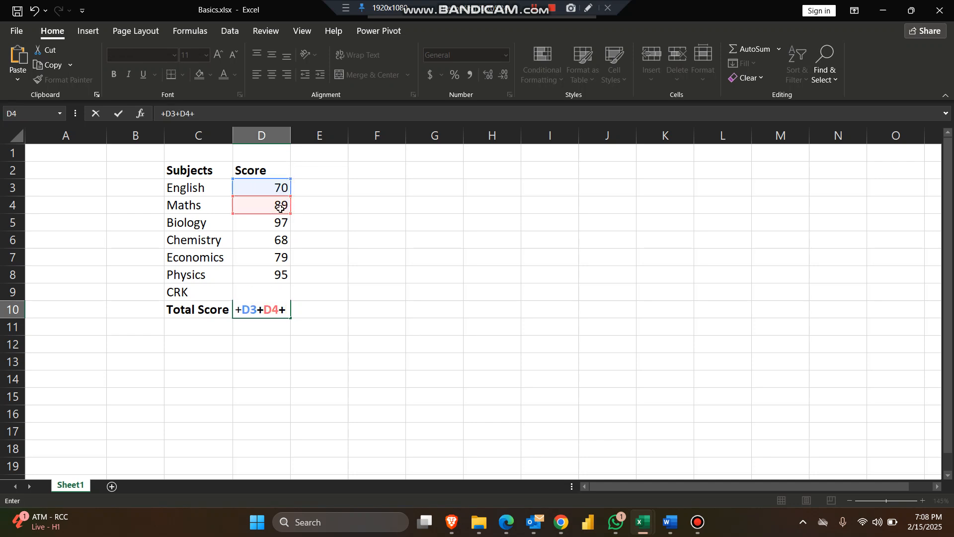
click(270, 226)
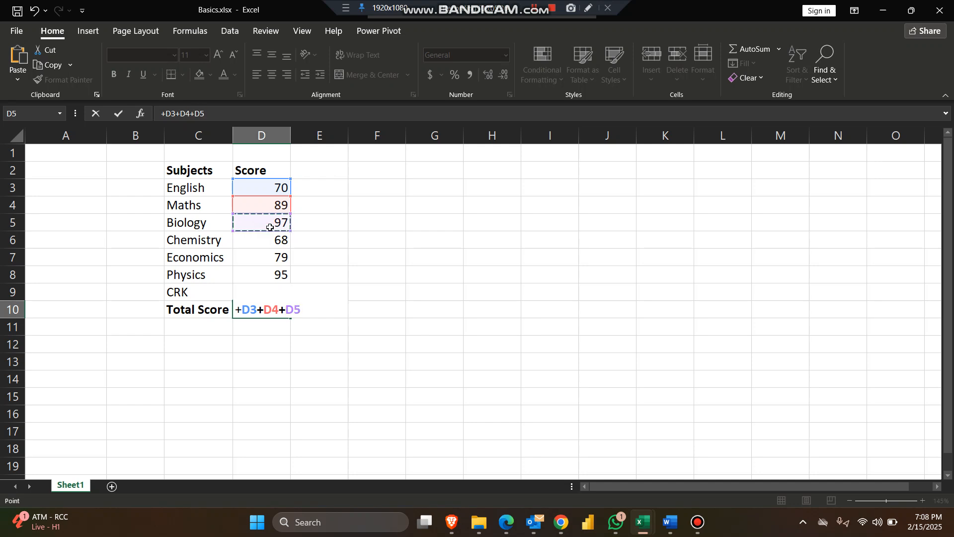
text(+)
click(272, 238)
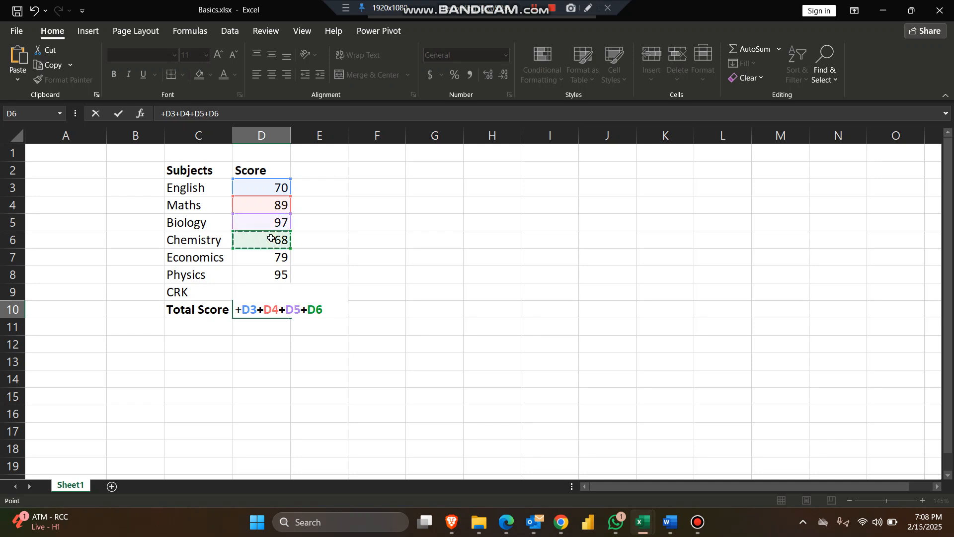
text(+)
click(274, 258)
text(+D7+)
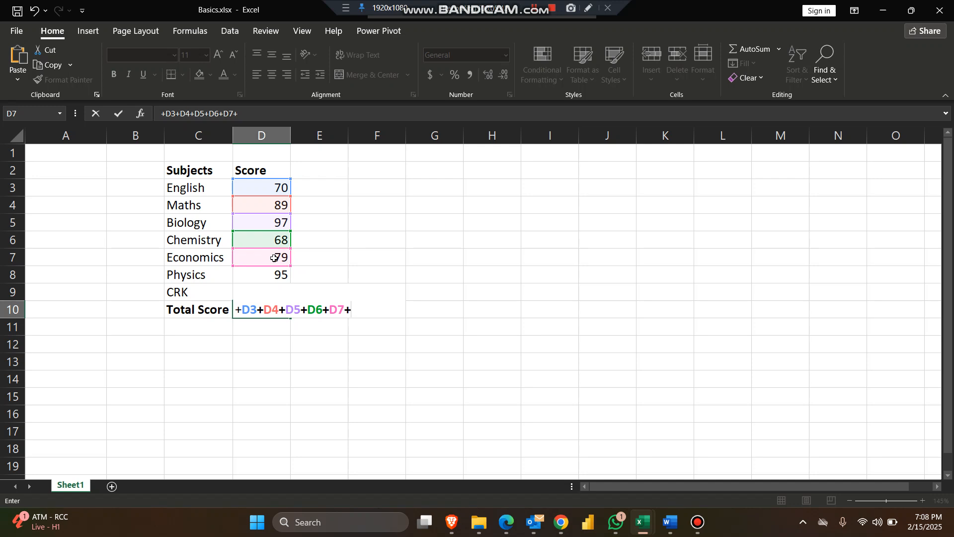
click(275, 275)
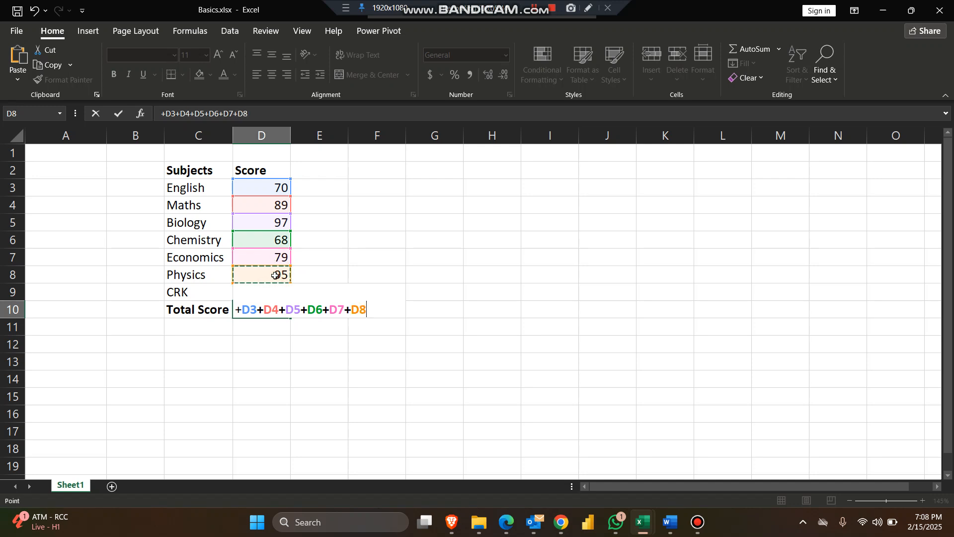
text(+)
key(Up)
key(Up)
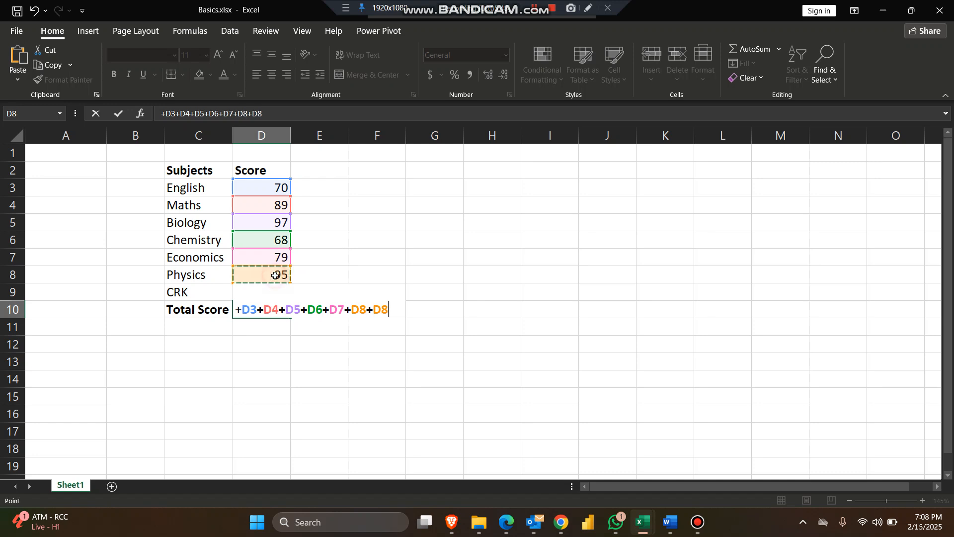
key(Down)
key(Return)
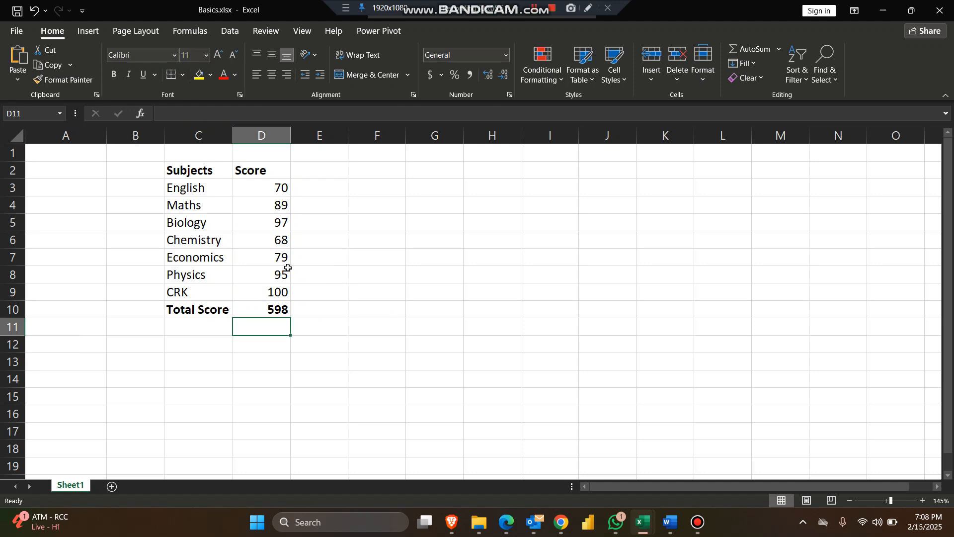
Remove the redundant plus sign after the equals sign in D10's formula, making it =D3+D4+D5+D6+D7+D8+D9.
key(Up)
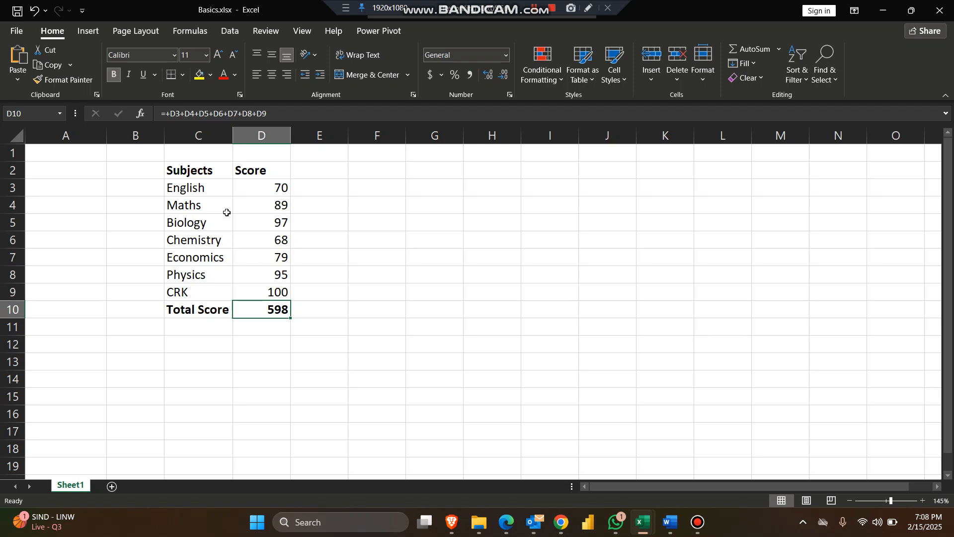
double_click(254, 312)
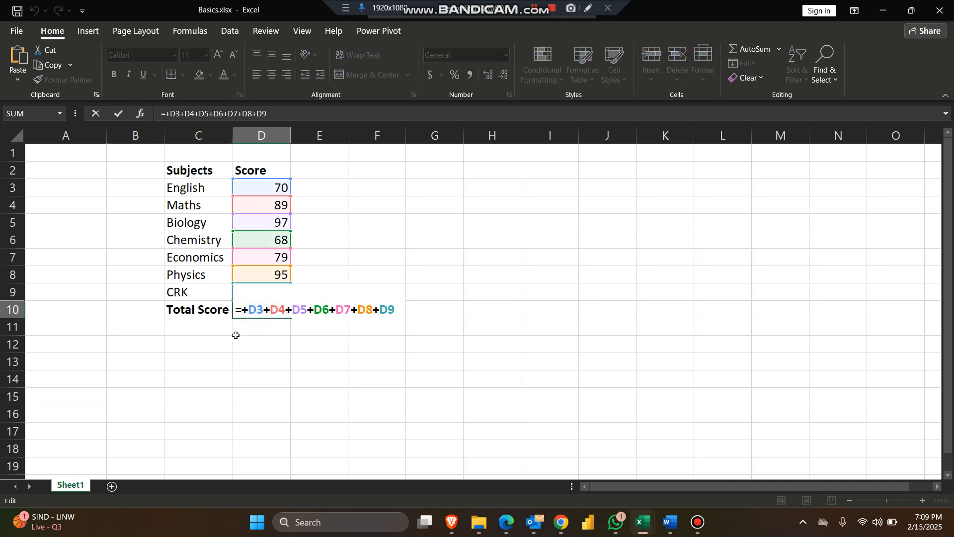
click(243, 310)
key(Delete)
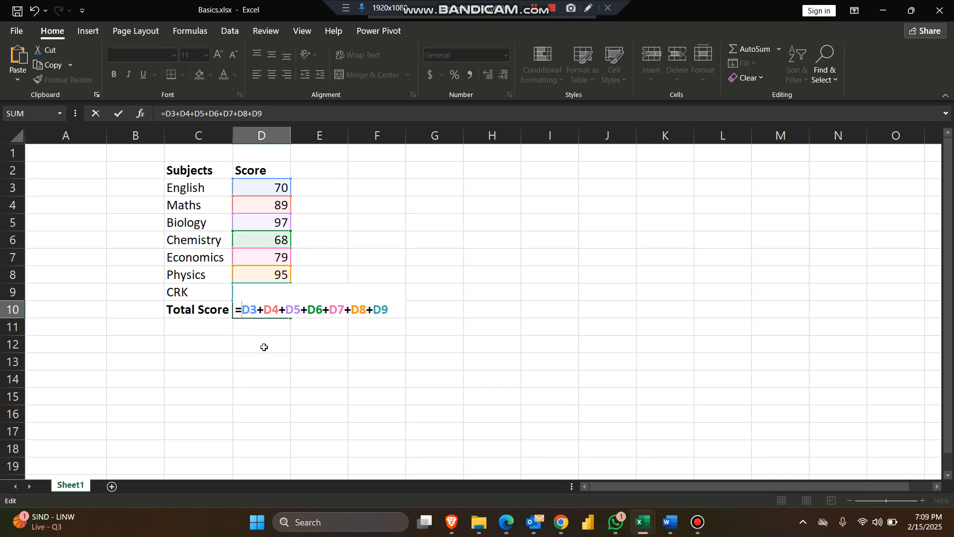
key(Return)
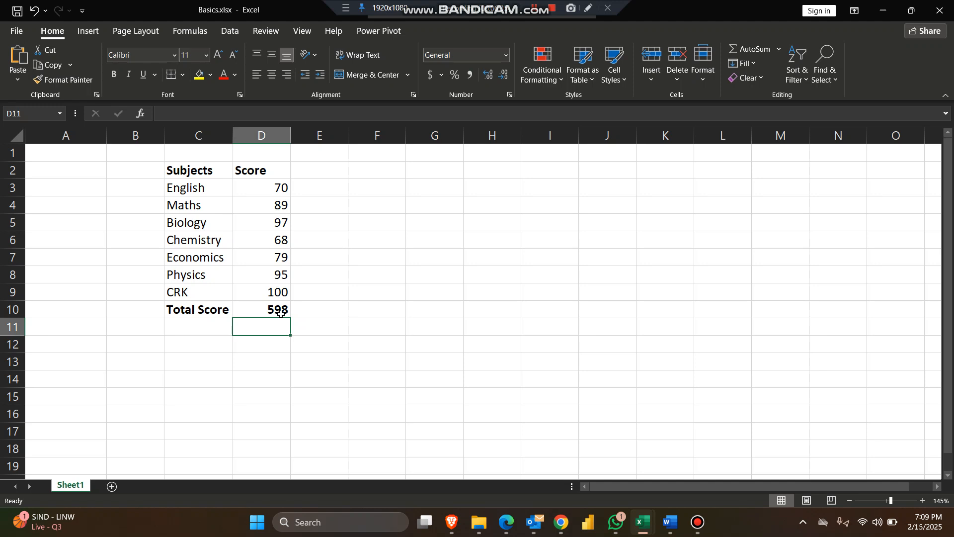
Replace the addition formula in cell D10 with an AutoSum of the scores, =SUM(D3:D9).
click(281, 313)
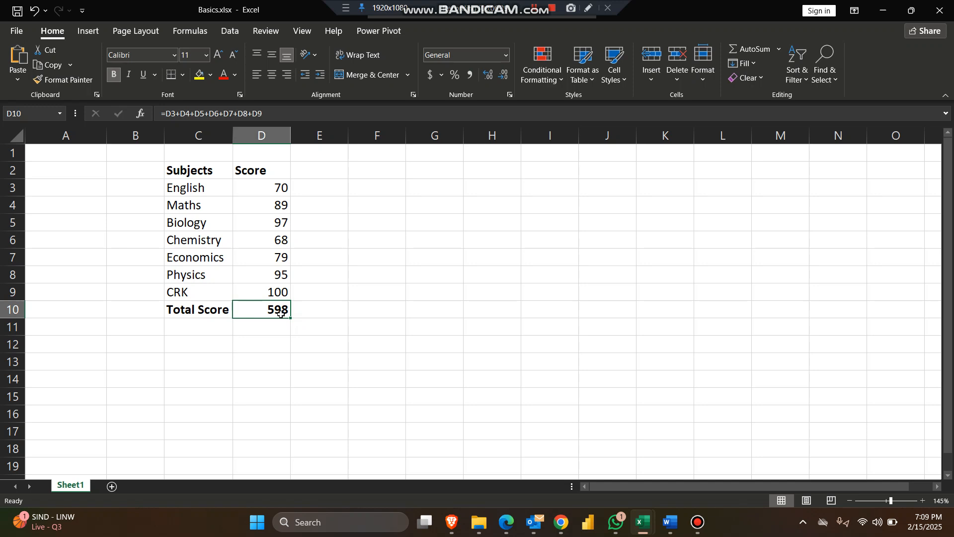
key(Delete)
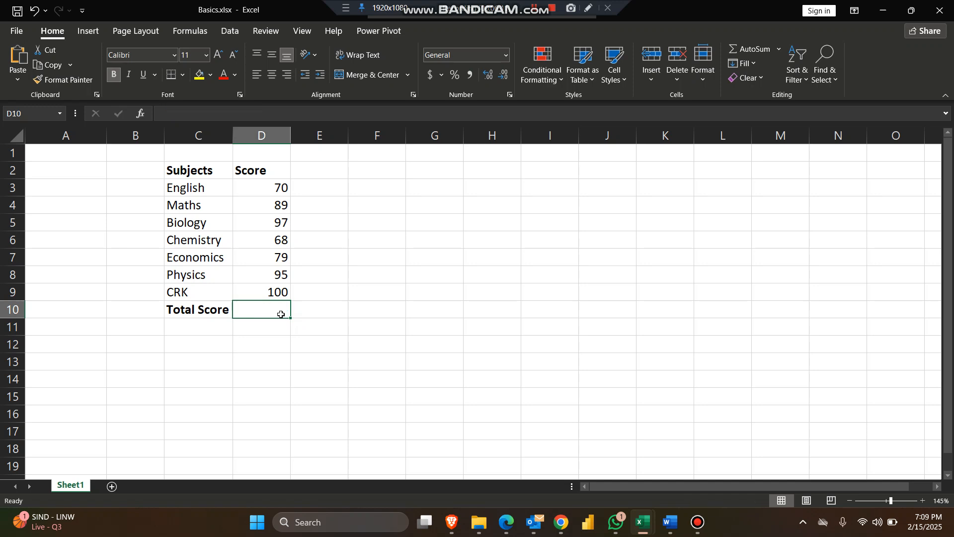
click(756, 50)
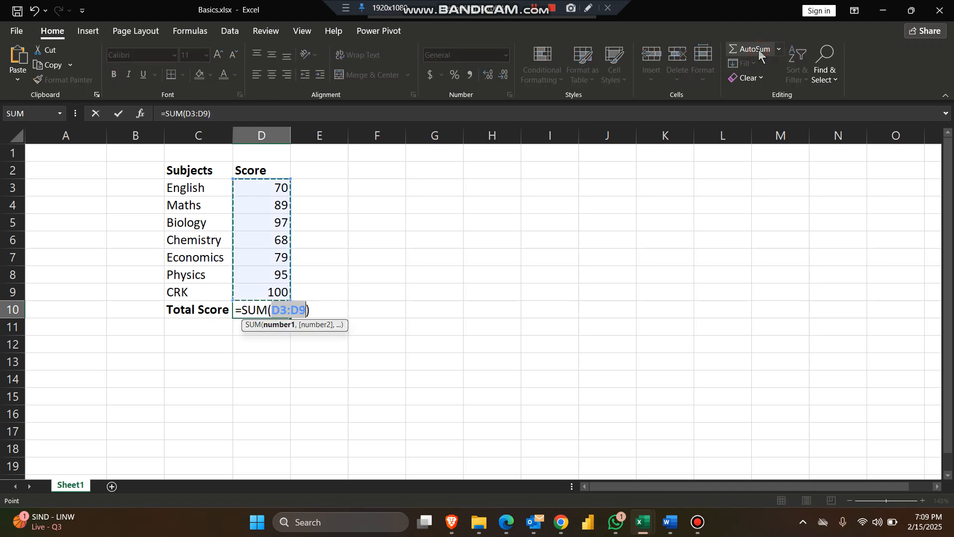
key(Return)
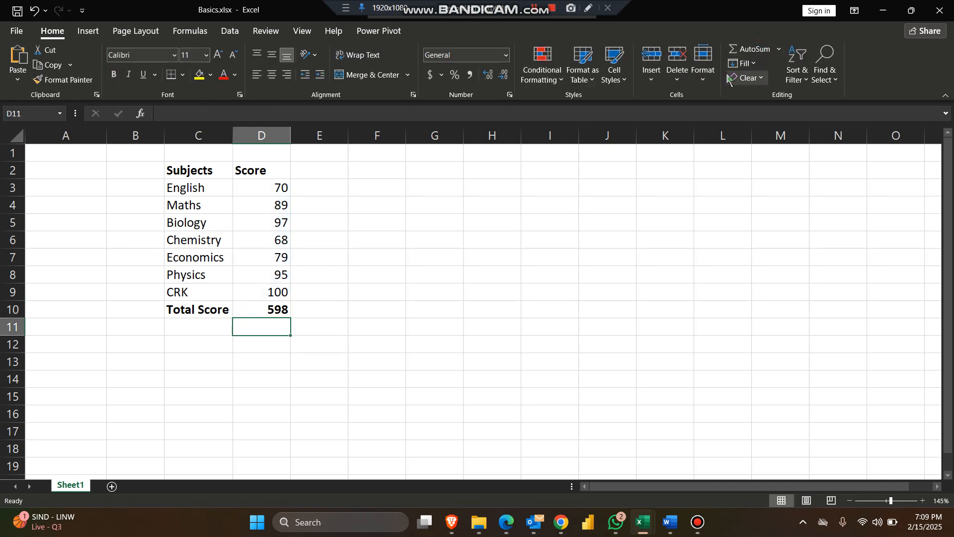
Extend the SUM formula in D10 with the separate cells E3, E4, E5 and E6 as additional arguments.
double_click(275, 311)
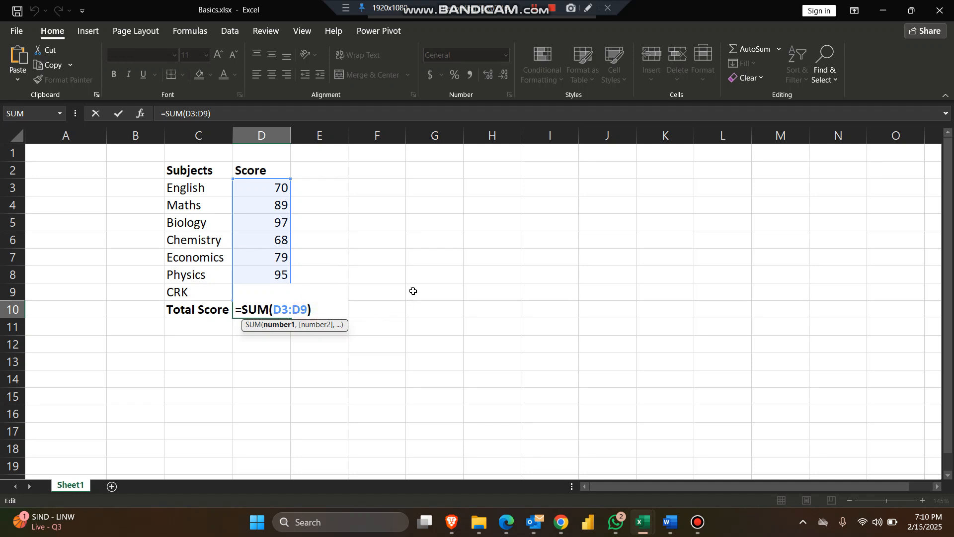
text(,)
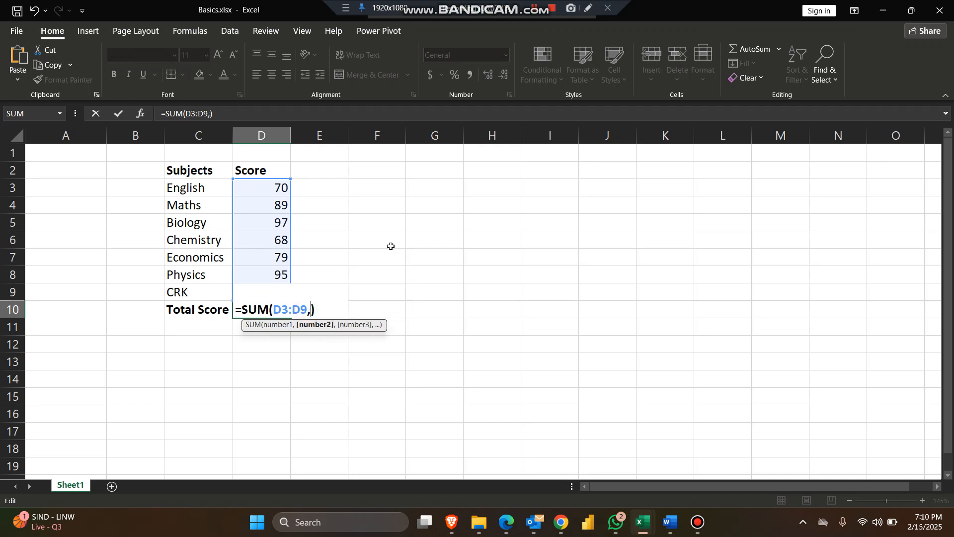
click(333, 190)
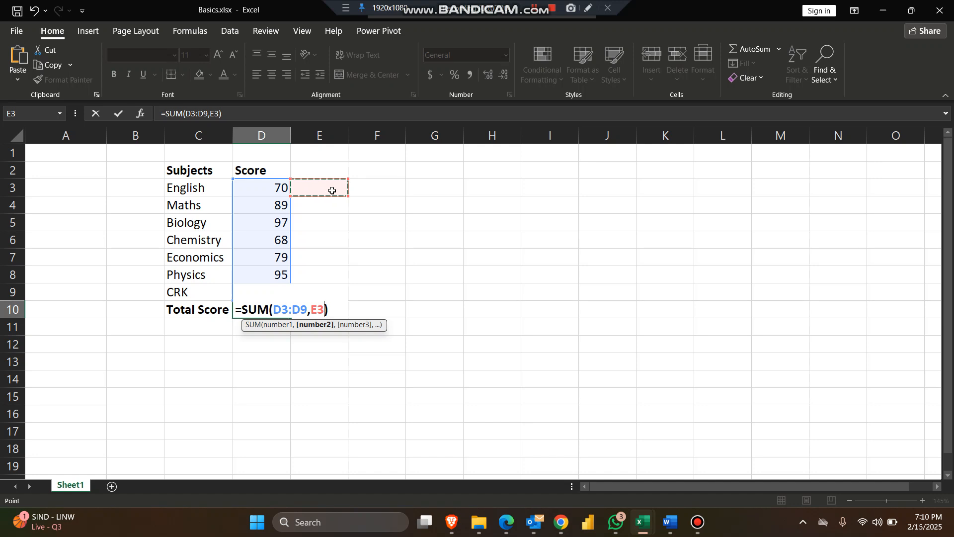
text(,)
click(327, 204)
text(,)
click(330, 224)
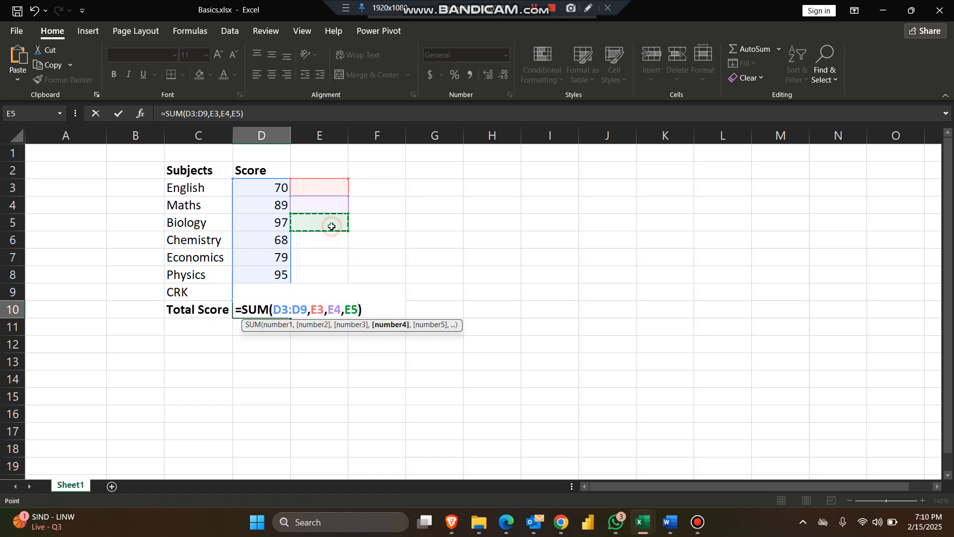
text(,)
click(330, 242)
key(Return)
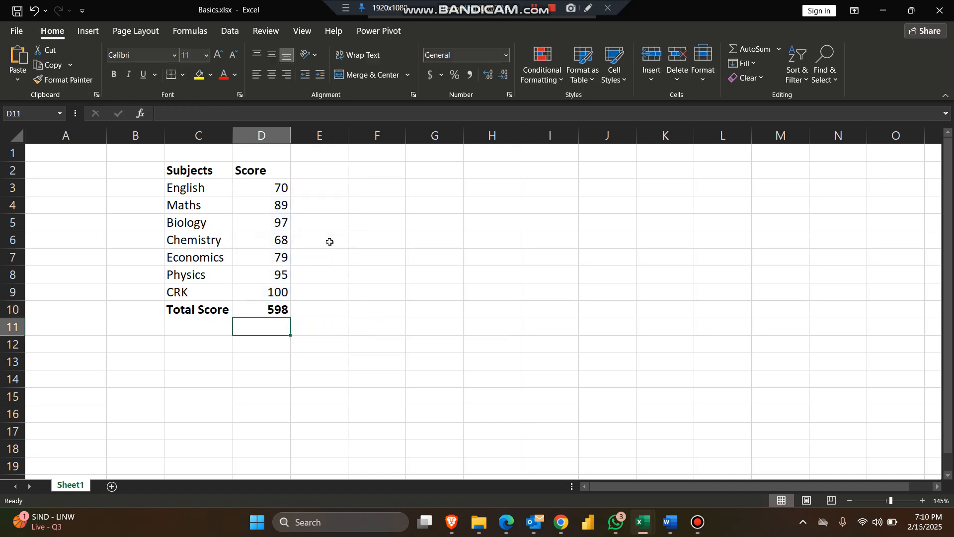
Enter 60 in cell E3 to test the extended total, and clear the cell again.
click(339, 188)
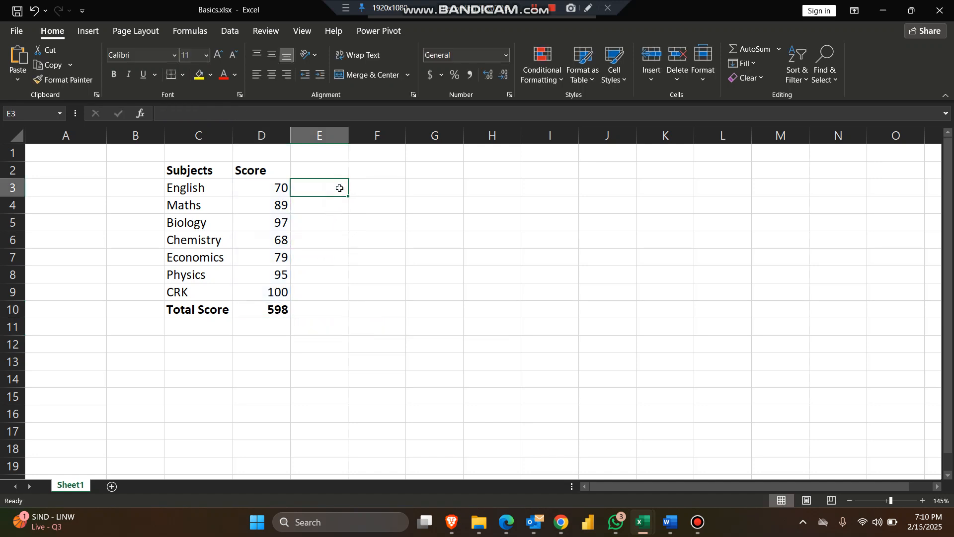
text(60)
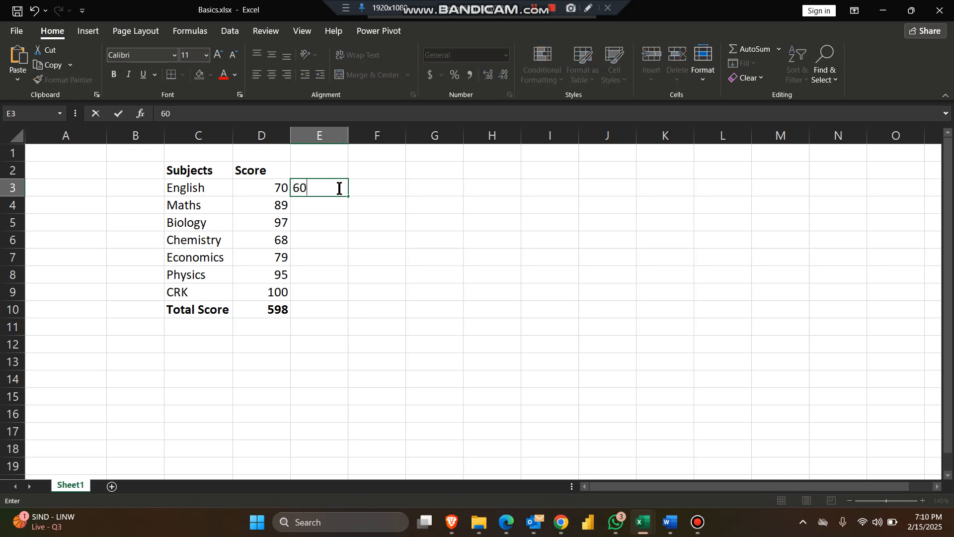
key(Return)
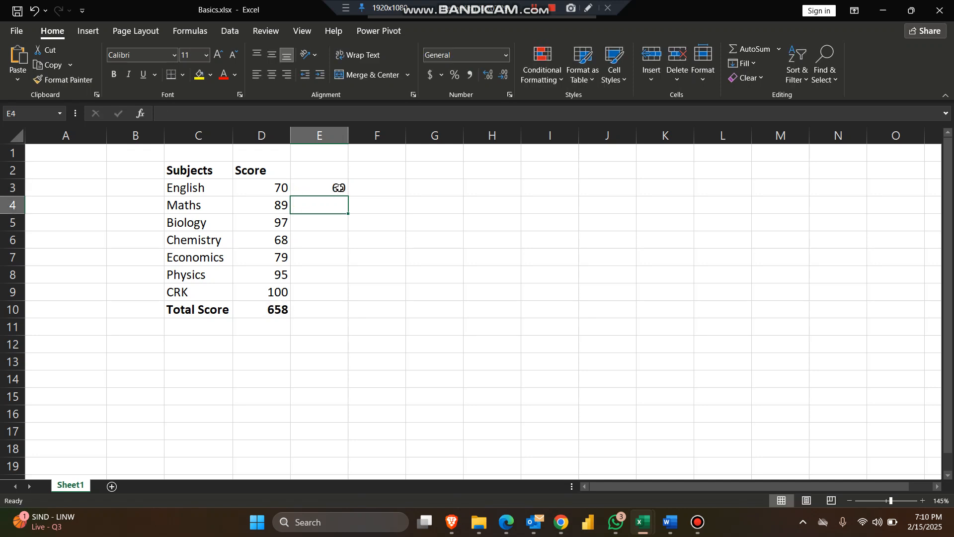
click(338, 188)
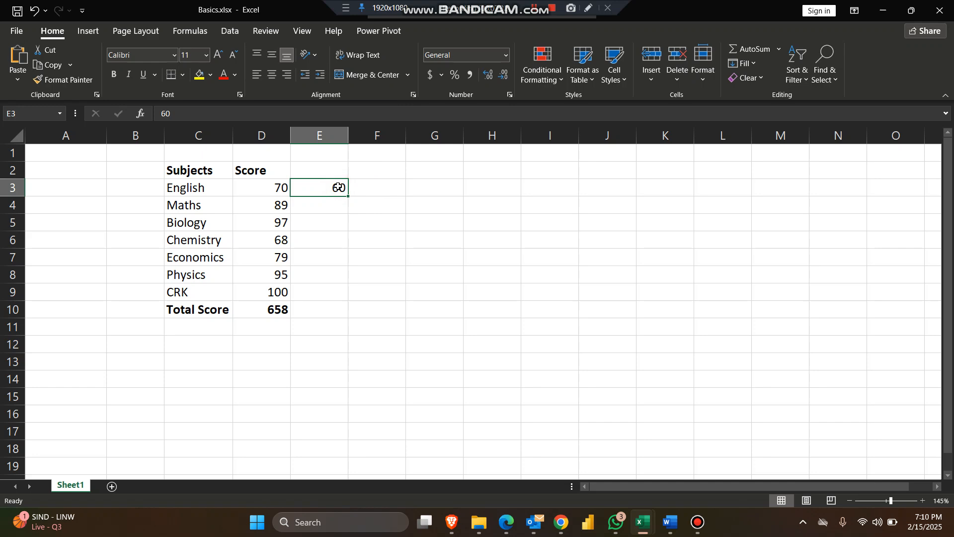
key(Delete)
Remove the E3, E4, E5 and E6 arguments from the total in D10, leaving =SUM(D3:D9).
click(290, 302)
double_click(277, 309)
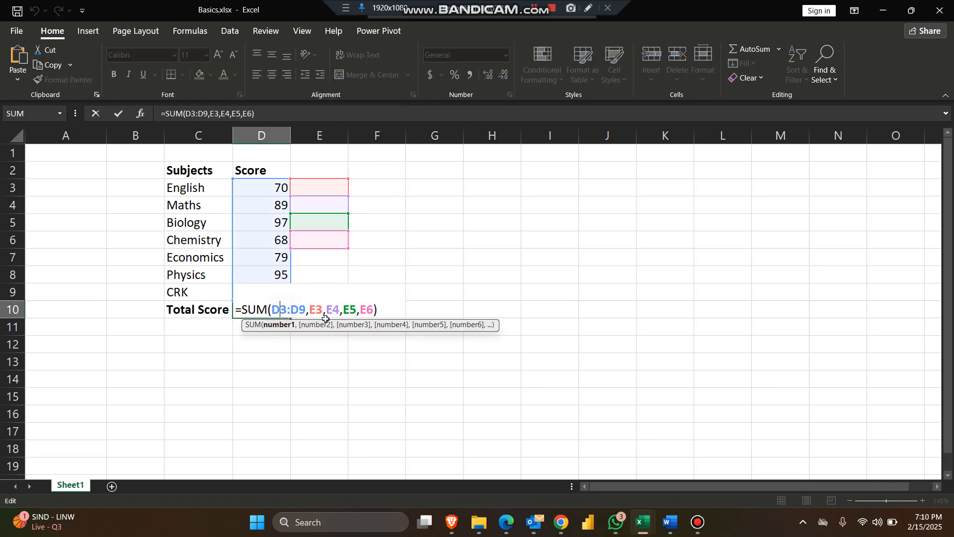
click(373, 309)
key(BackSpace)
key(BackSpace)
key(BackSpace)
key(BackSpace)
key(BackSpace)
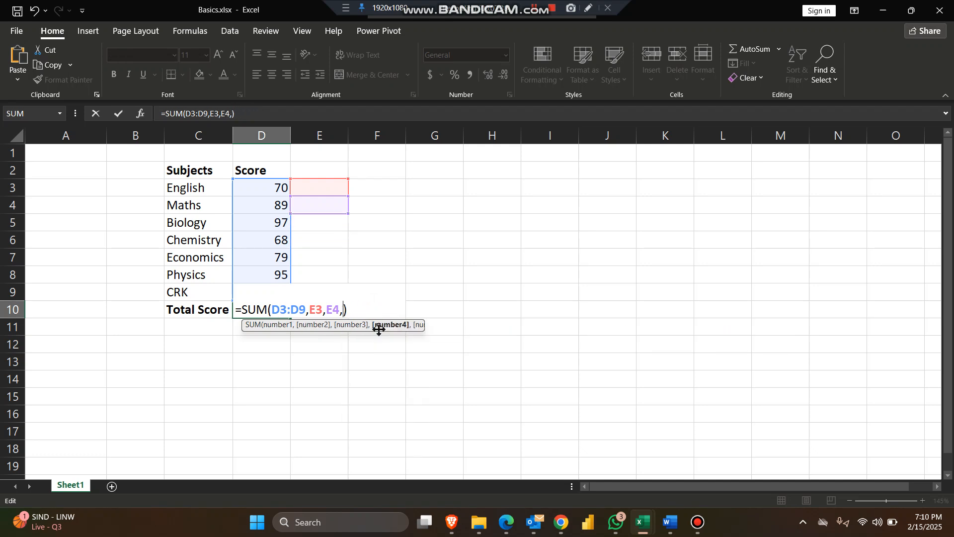
key(BackSpace)
key(BackSpace)
key(BackSpace)
key(BackSpace)
key(BackSpace)
key(BackSpace)
key(BackSpace)
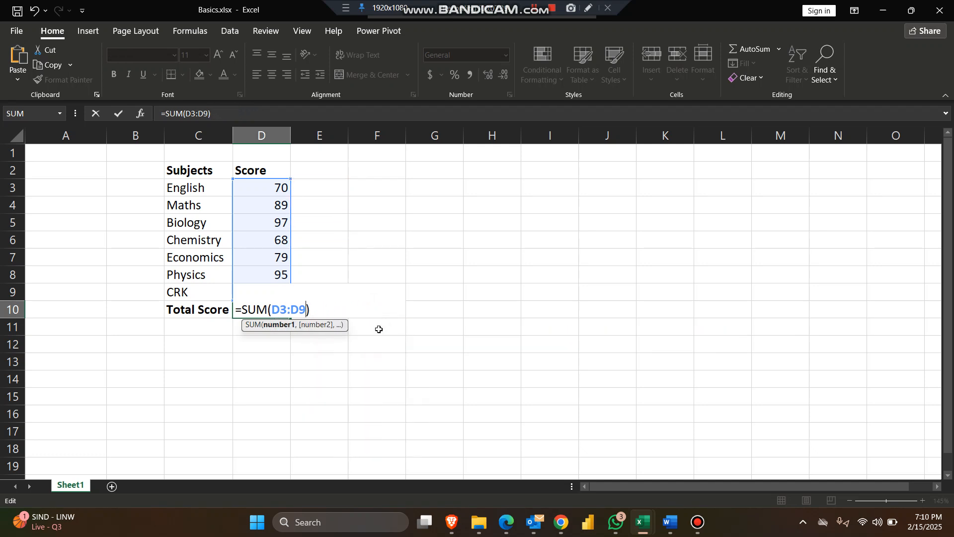
key(Return)
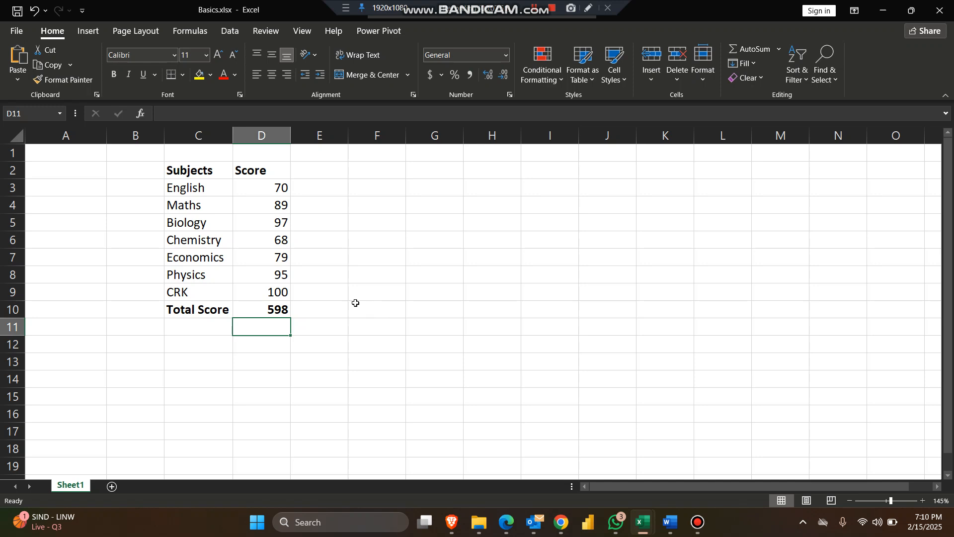
Enter the label Average Score in cell C11, below Total Score.
click(210, 332)
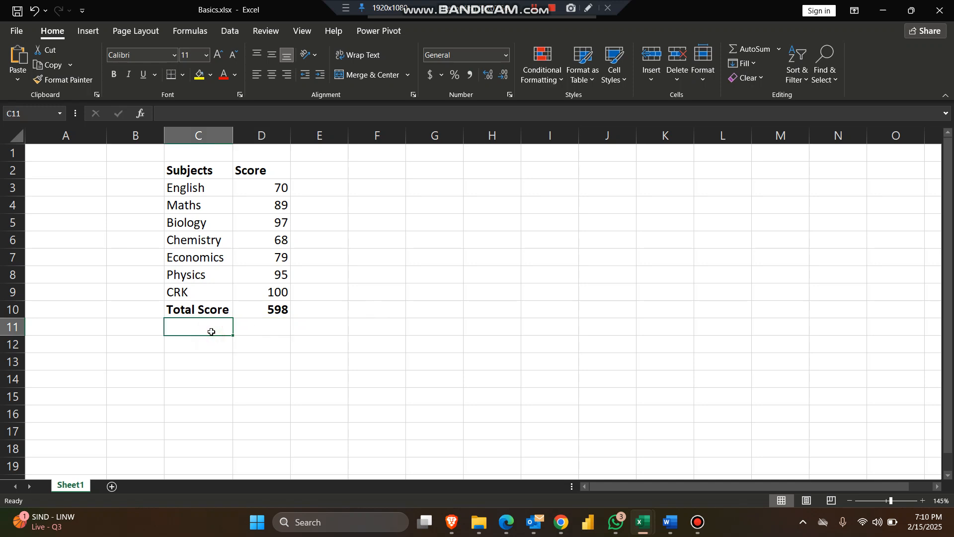
text(Avera)
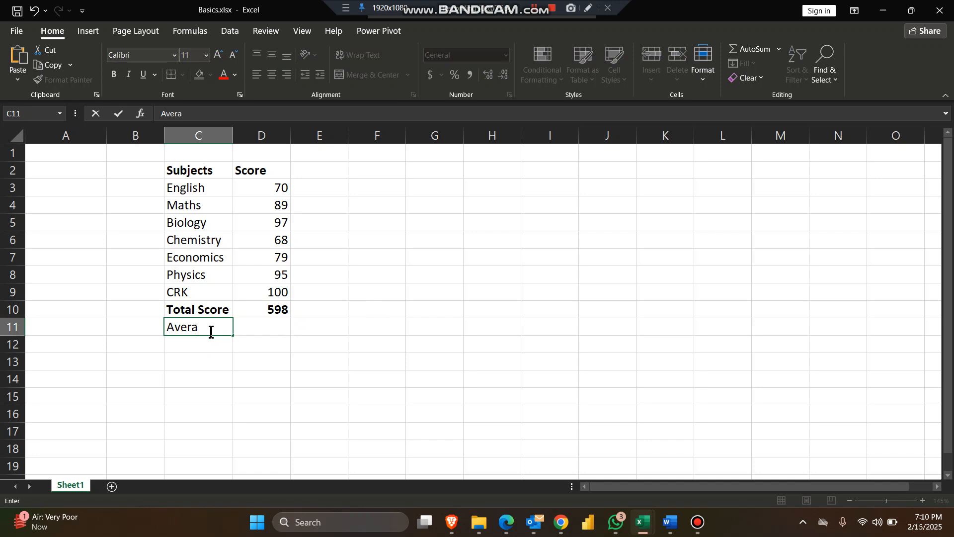
text(e)
key(Tab)
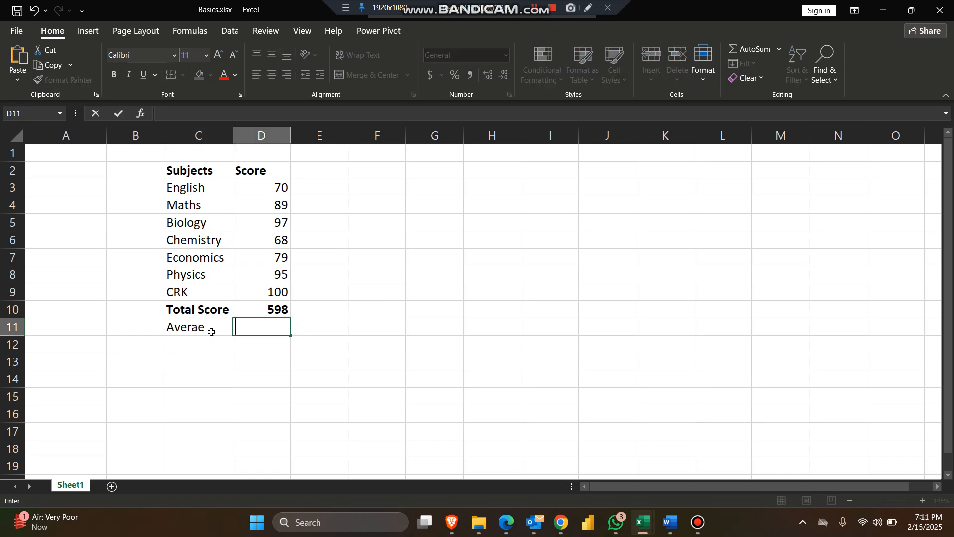
click(211, 332)
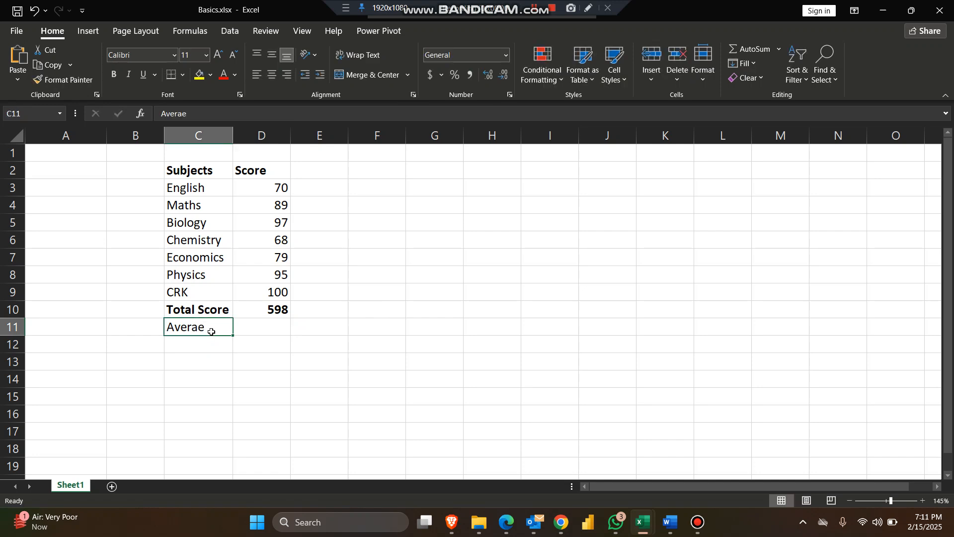
text(Average S)
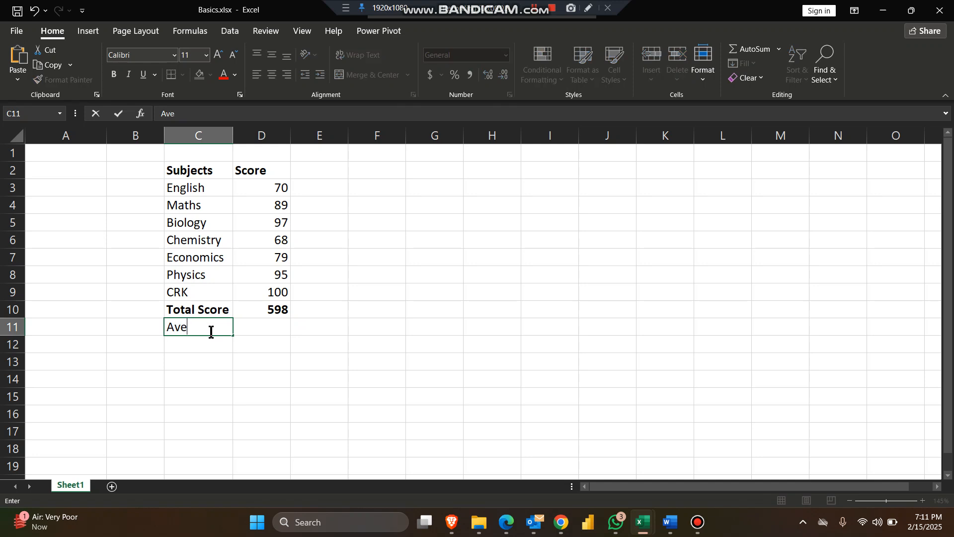
text(core)
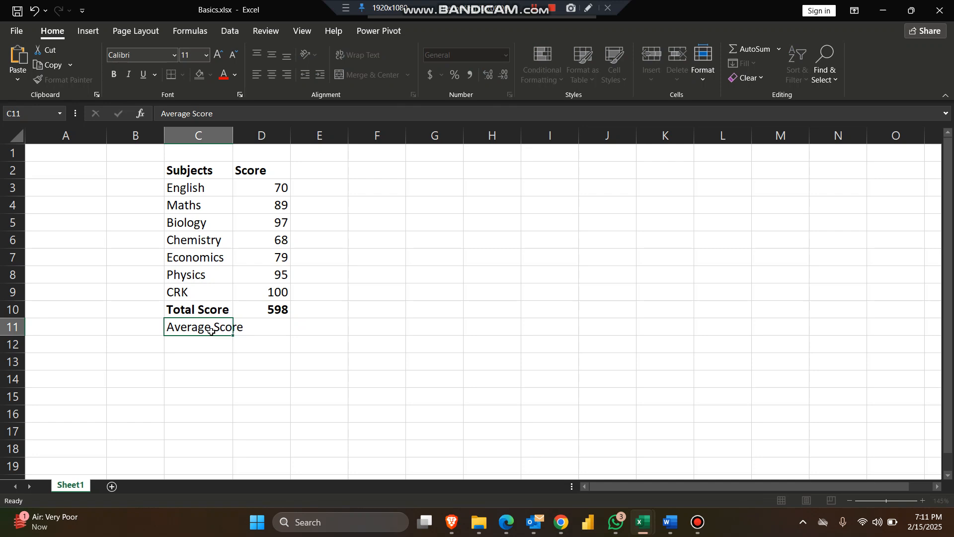
Calculate the average of the seven subject scores in cell D11 with =AVERAGE(D3:D9).
click(234, 335)
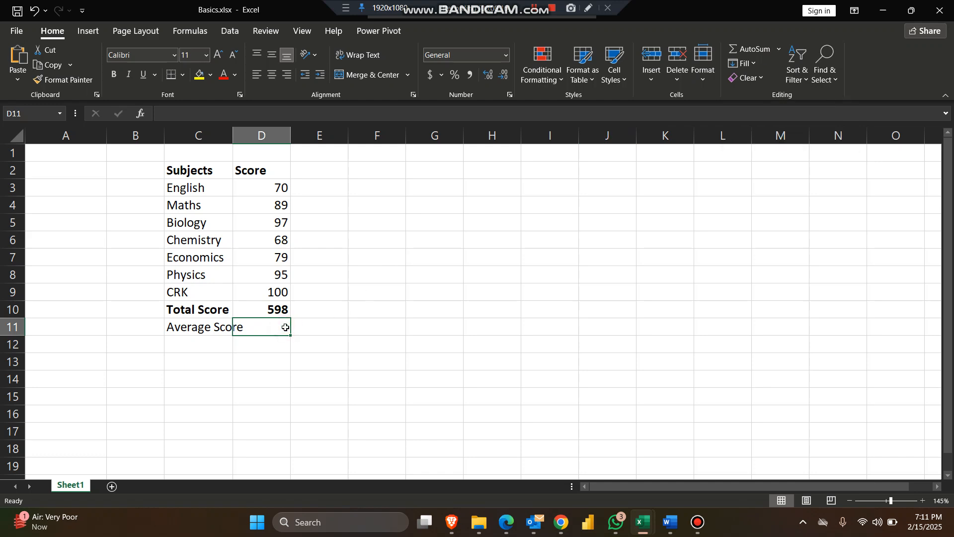
text(=aver)
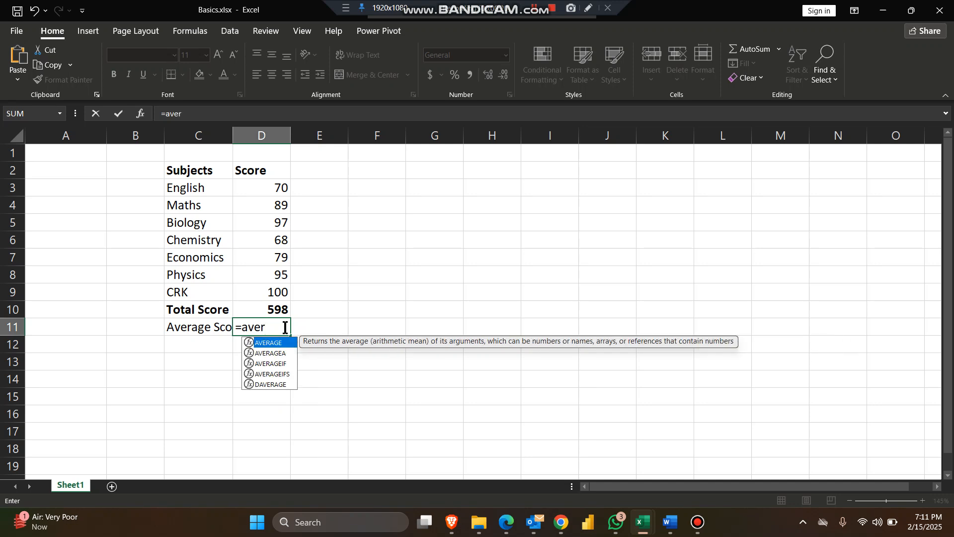
click(286, 345)
double_click(285, 343)
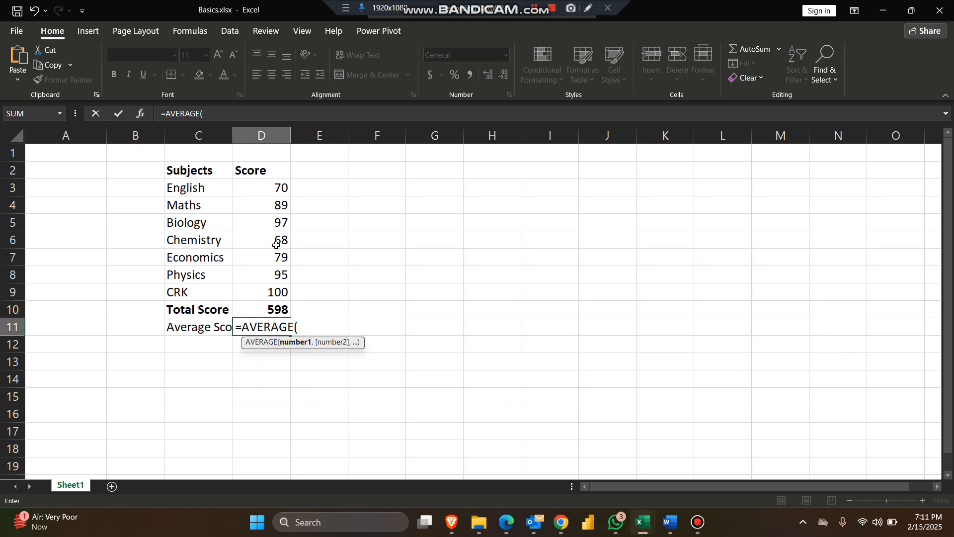
click(277, 188)
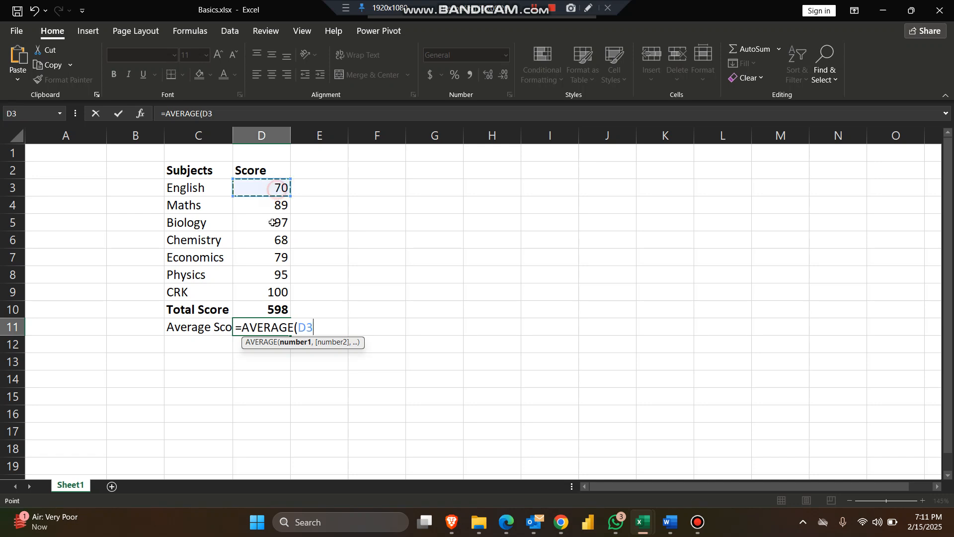
drag(271, 223, 259, 297)
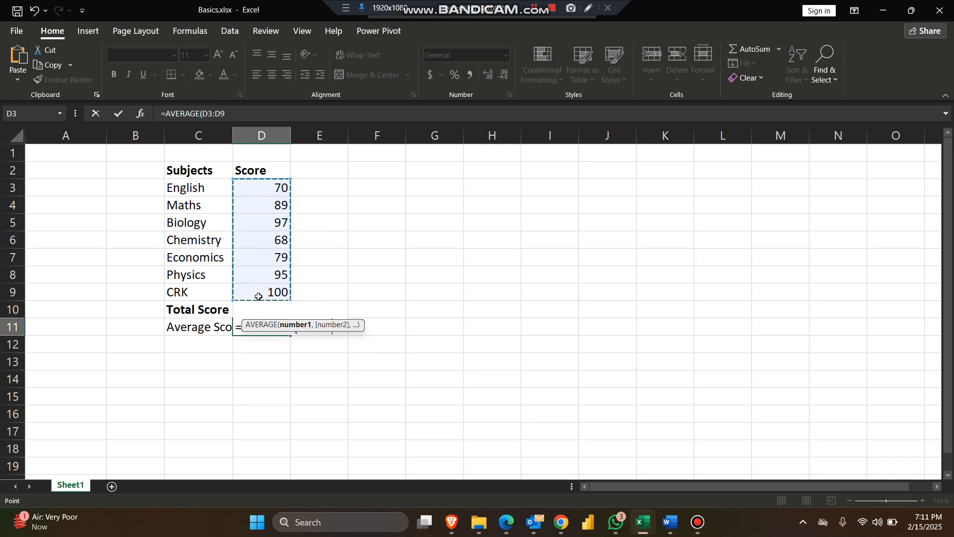
text())
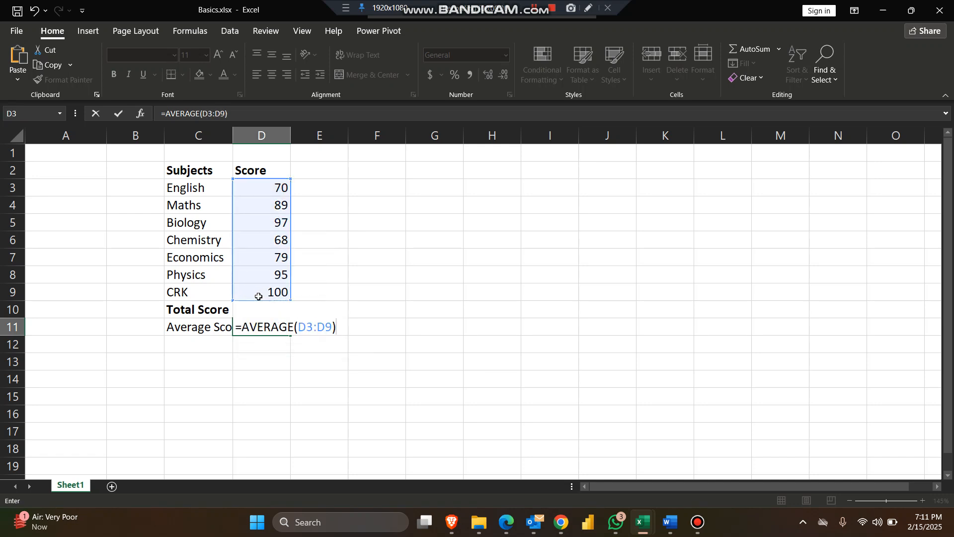
key(Return)
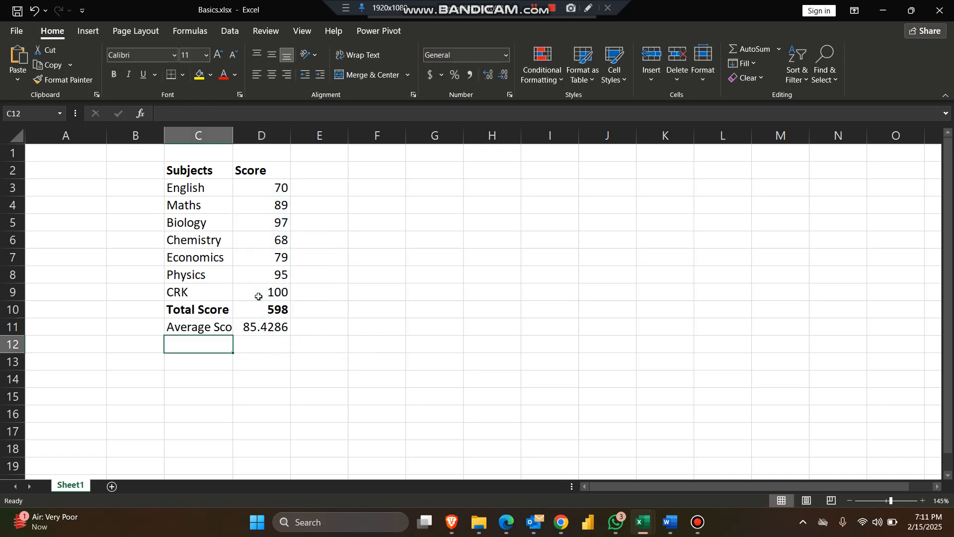
Apply the comma number style to the average in D11 and auto-fit column C to its longest label.
click(263, 333)
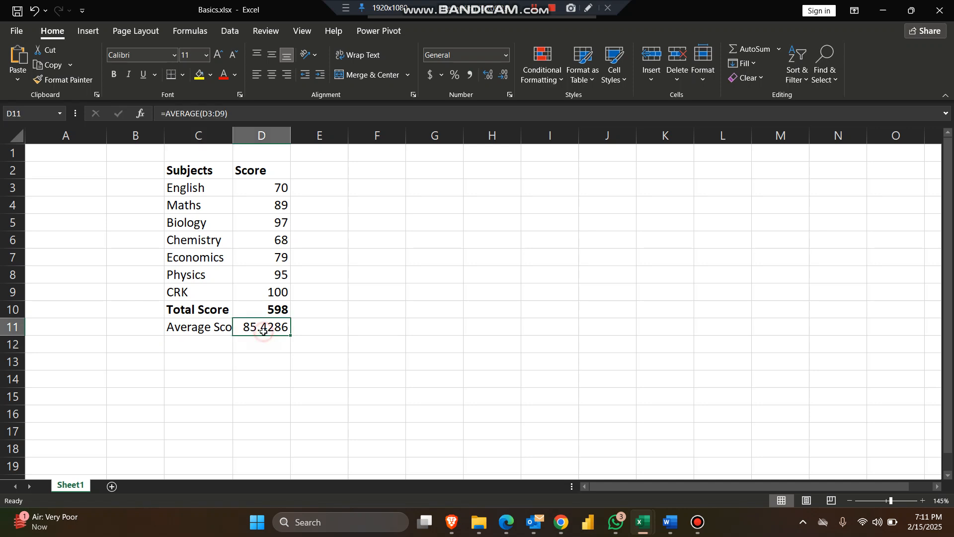
click(470, 75)
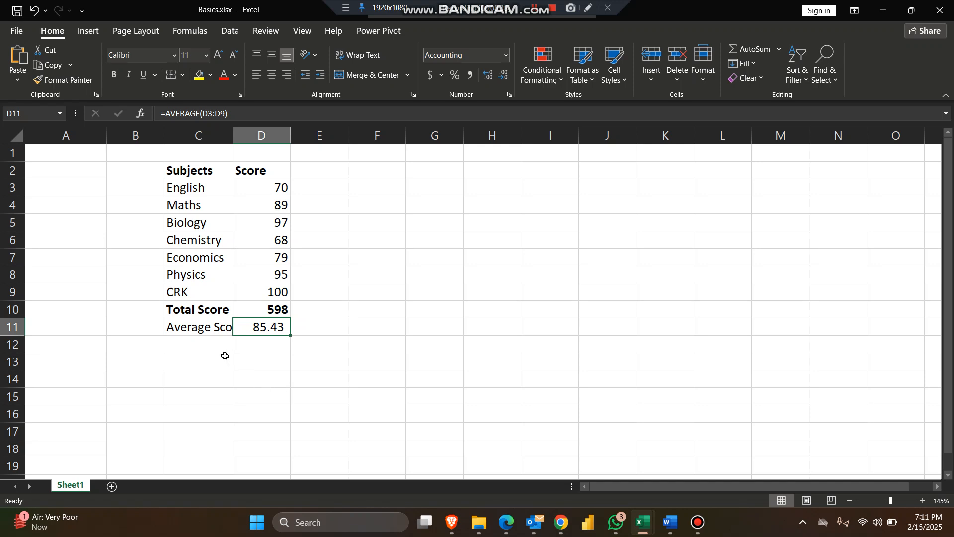
double_click(232, 139)
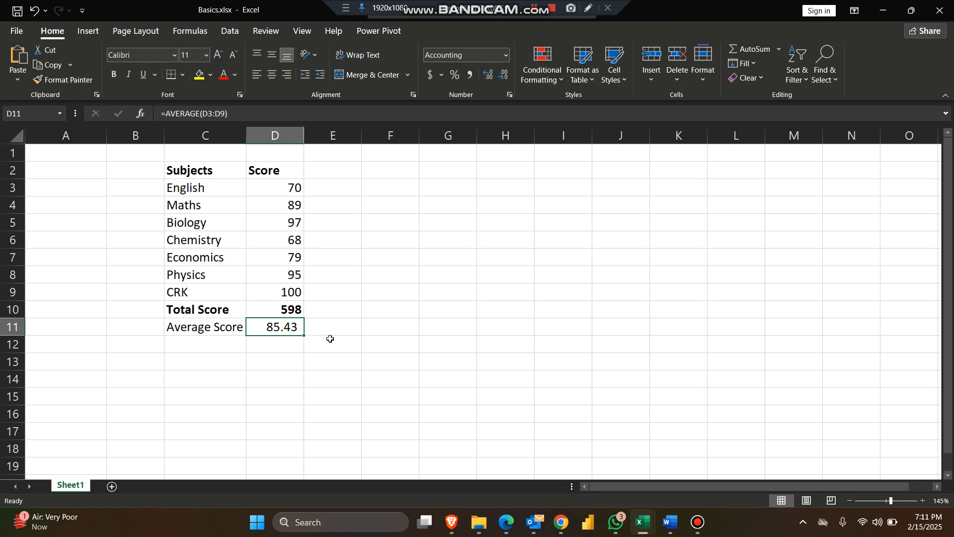
Enter the label Minimum in cell C12 and the label Maximum in cell C13.
click(227, 345)
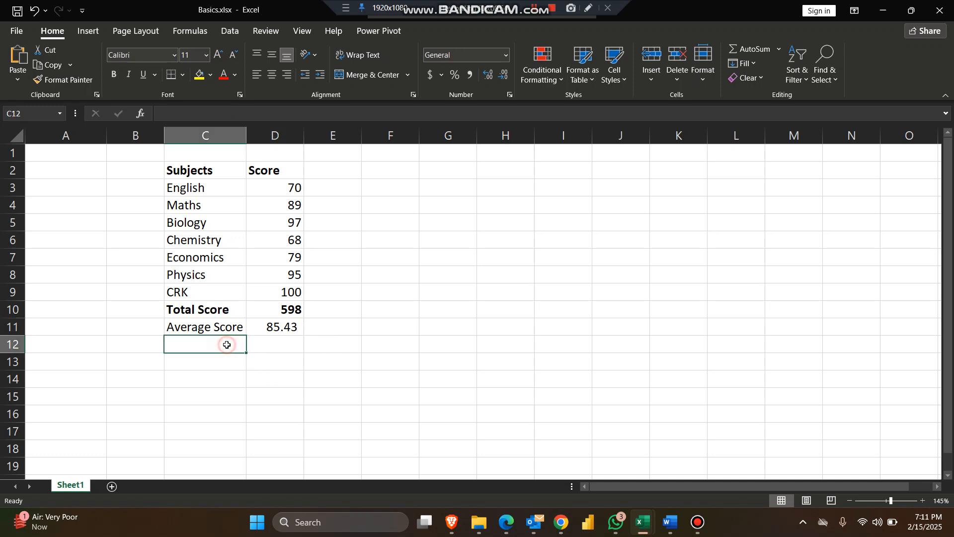
text(Min)
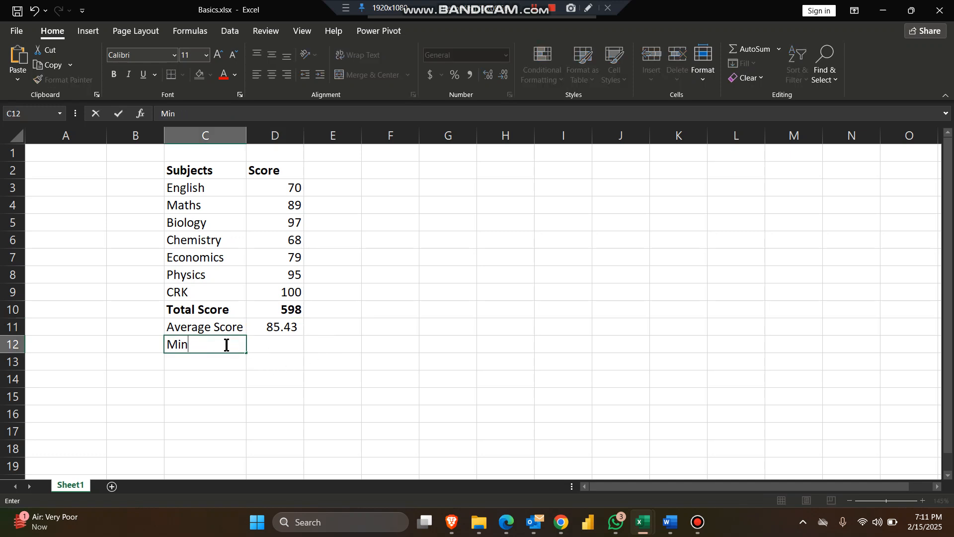
key(Return)
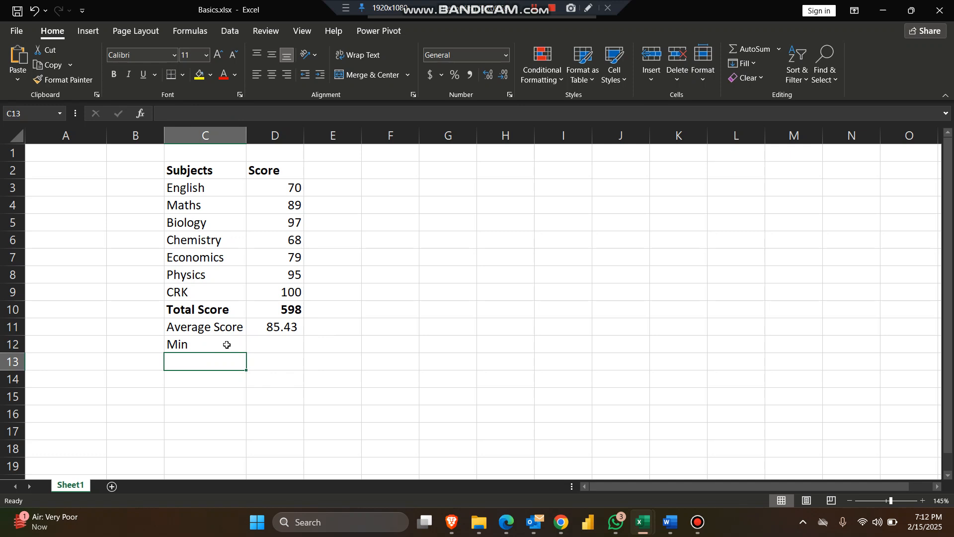
click(227, 345)
text(mini)
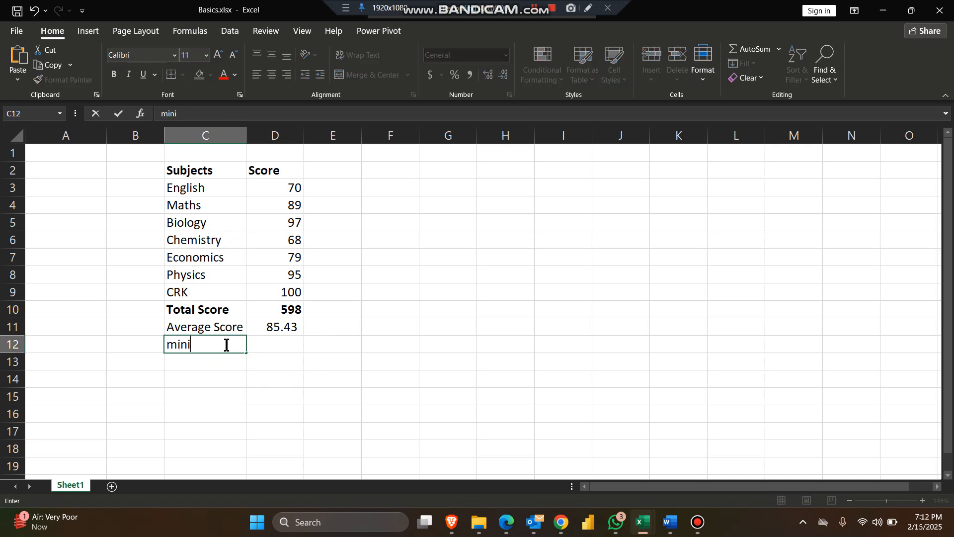
text(mum)
key(BackSpace)
key(BackSpace)
key(BackSpace)
key(BackSpace)
key(BackSpace)
key(BackSpace)
key(BackSpace)
text(Minimum)
key(Return)
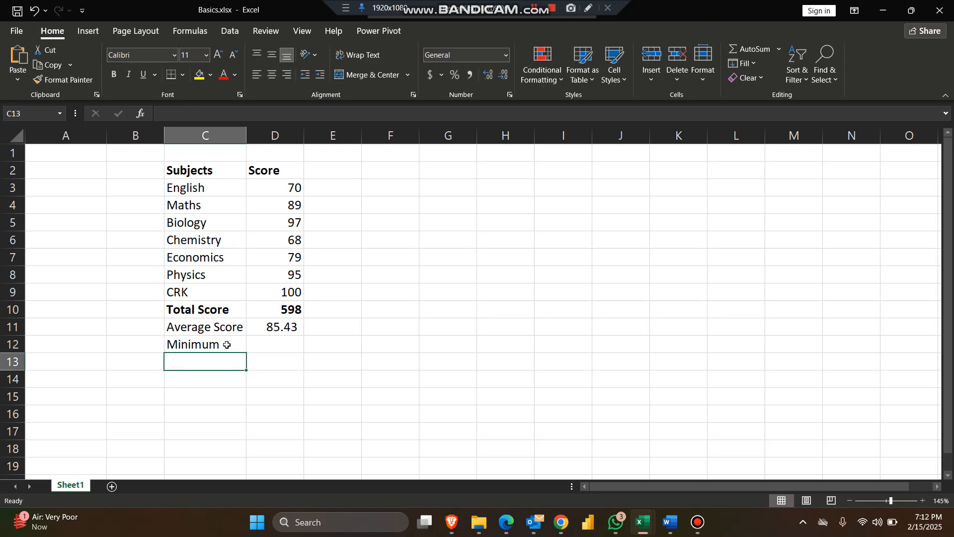
text(Maximum)
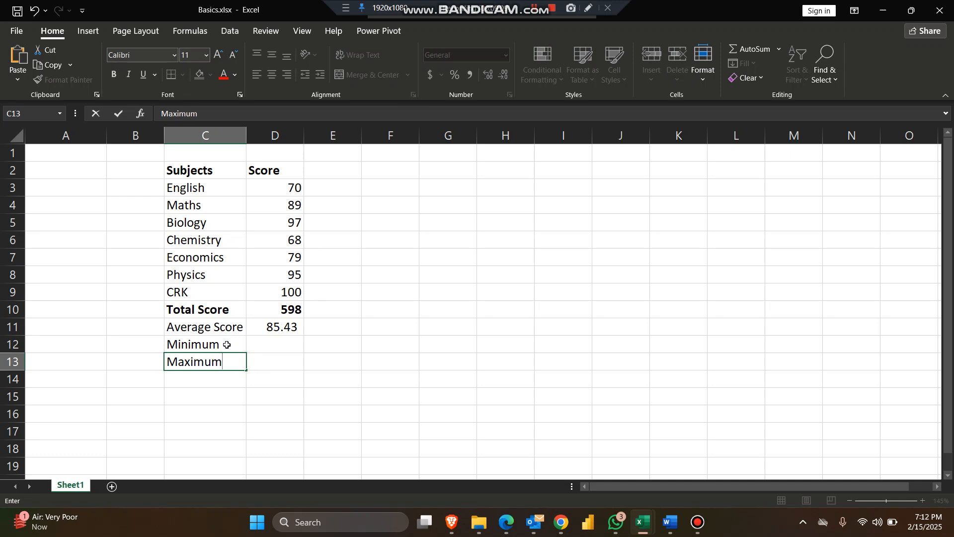
key(Return)
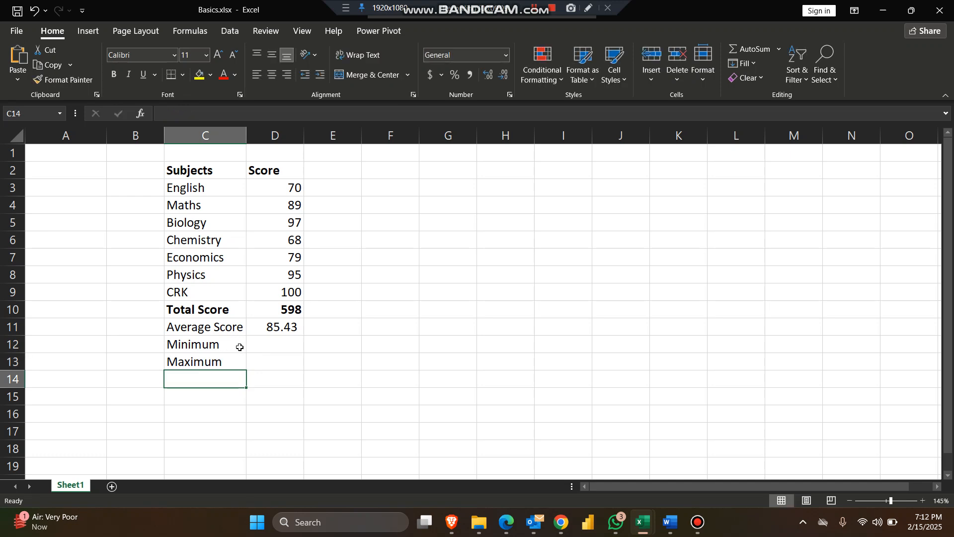
Calculate the lowest subject score in cell D12 with the MIN function over D3:D9.
click(293, 343)
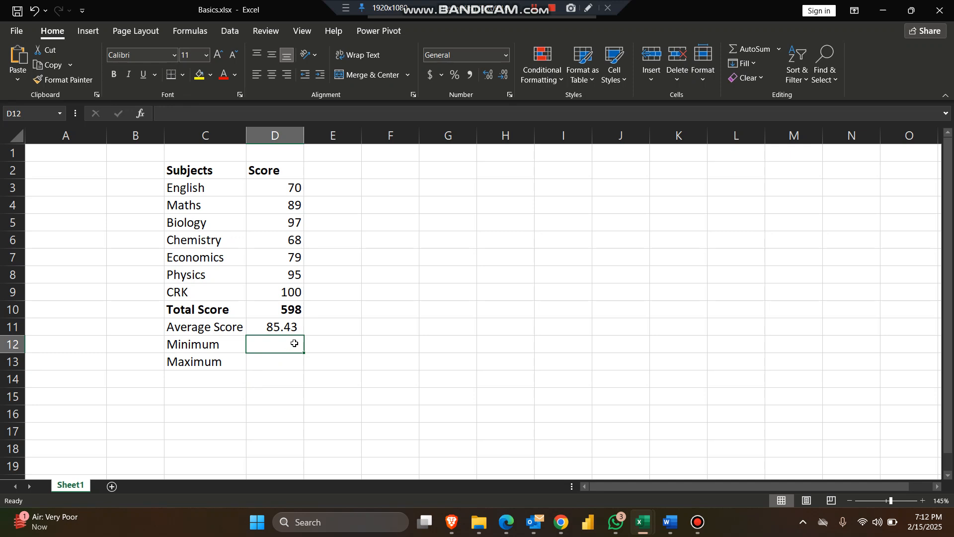
text(=min()
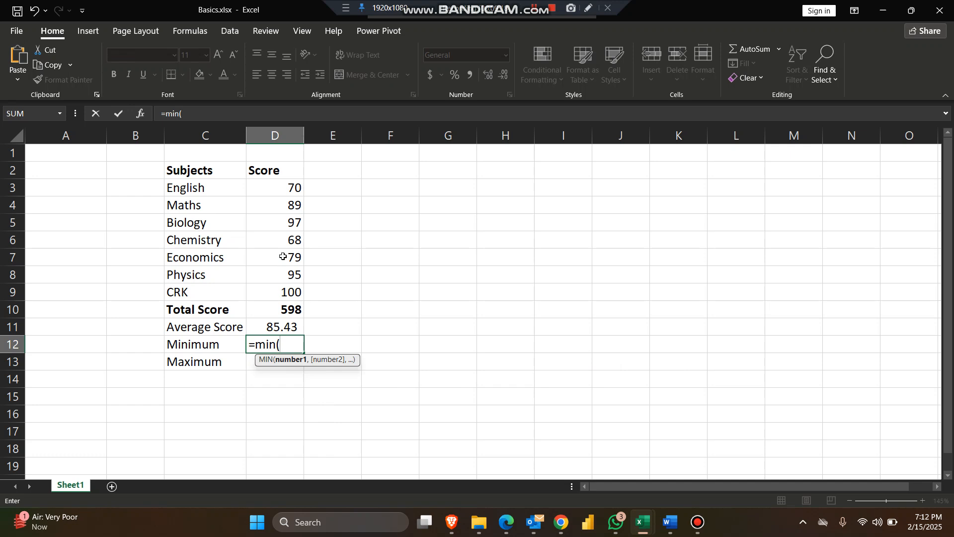
drag(287, 188, 291, 293)
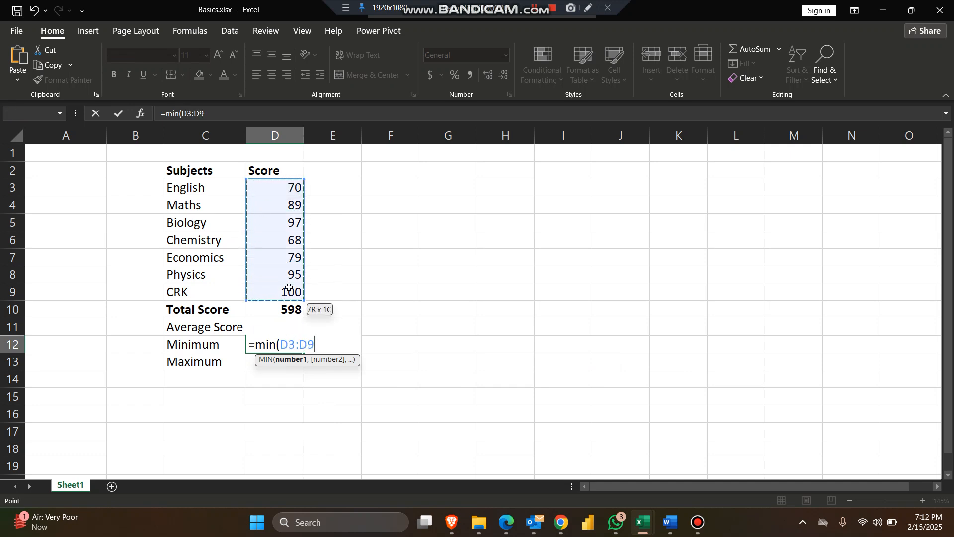
key(Return)
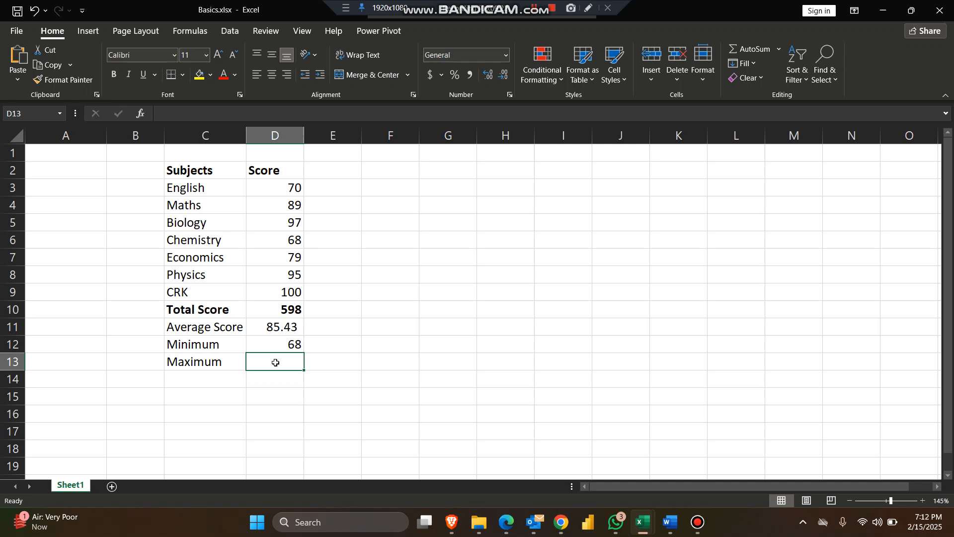
Calculate the highest subject score in cell D13 with the MAX function over D3:D9.
text(=)
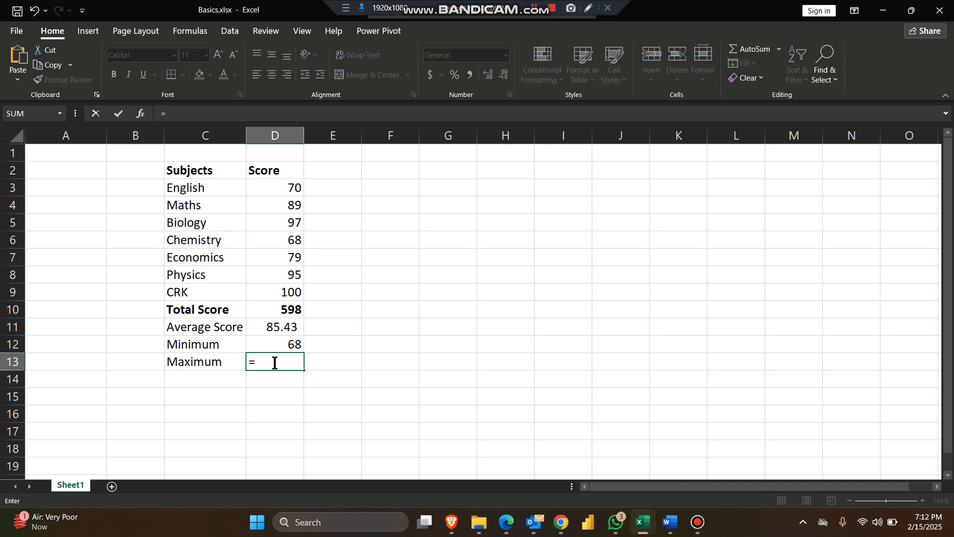
text(max()
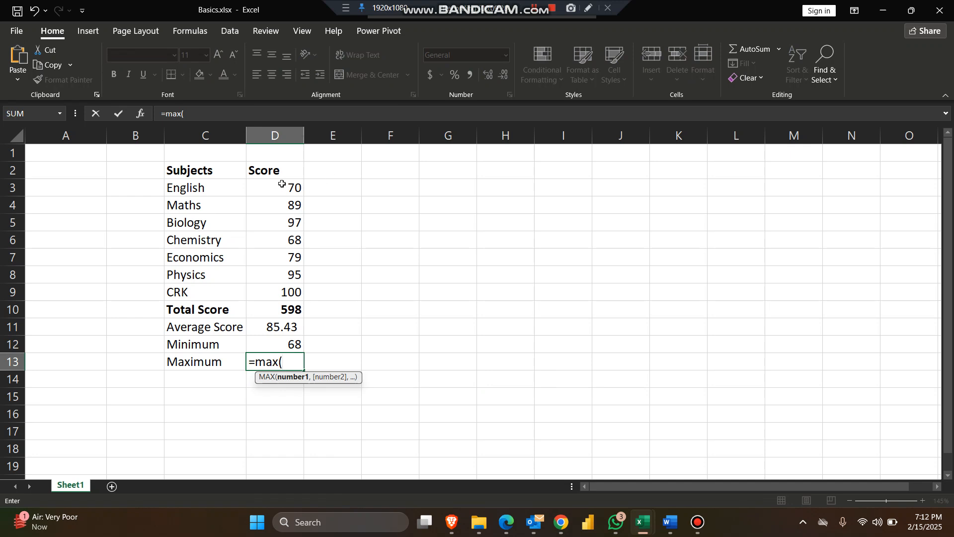
drag(284, 185, 285, 290)
key(Return)
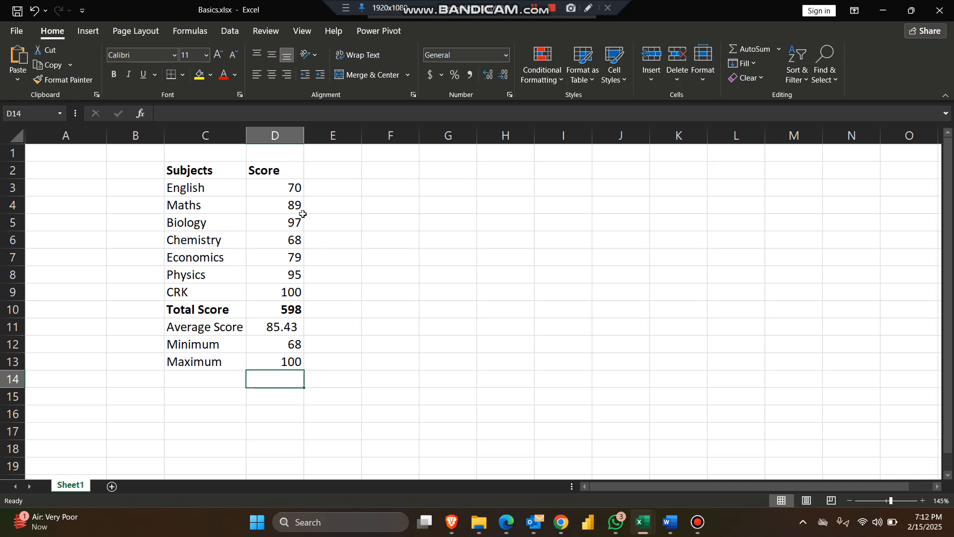
Compare the minimum and maximum results in D12 and D13 with the Chemistry and CRK scores.
click(291, 241)
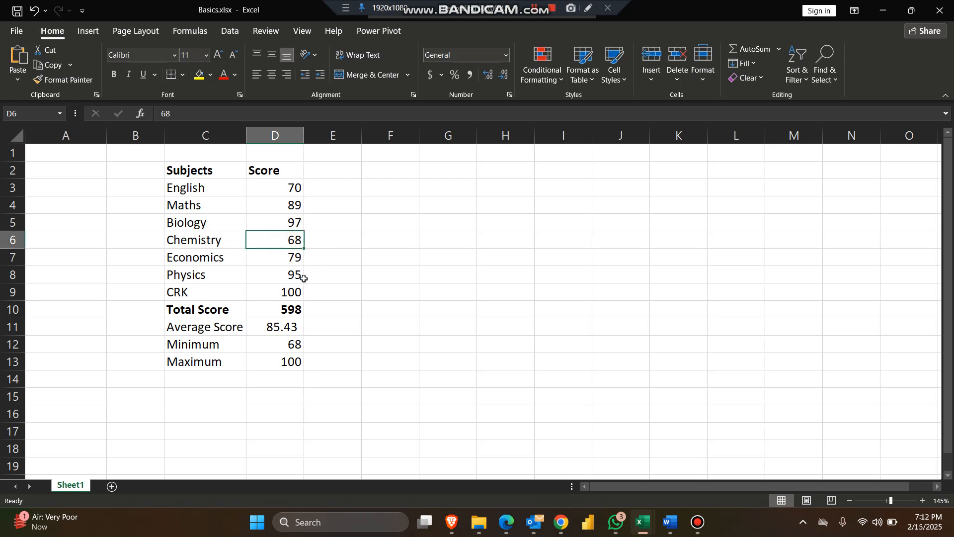
click(286, 243)
click(288, 343)
click(288, 361)
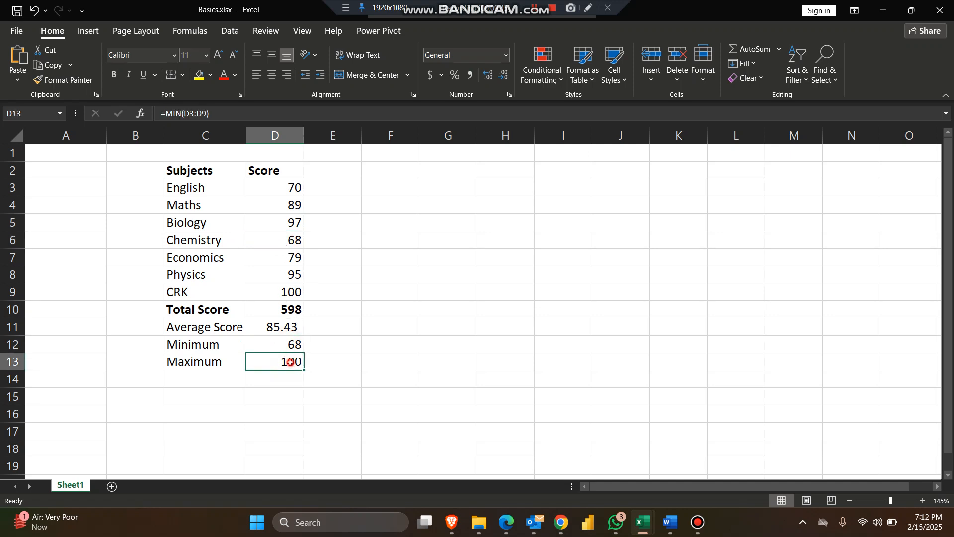
click(294, 292)
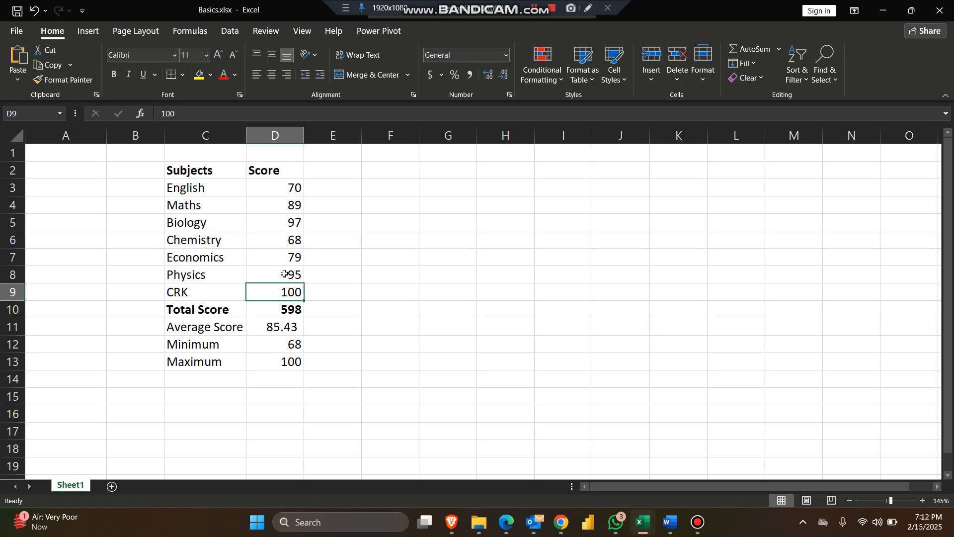